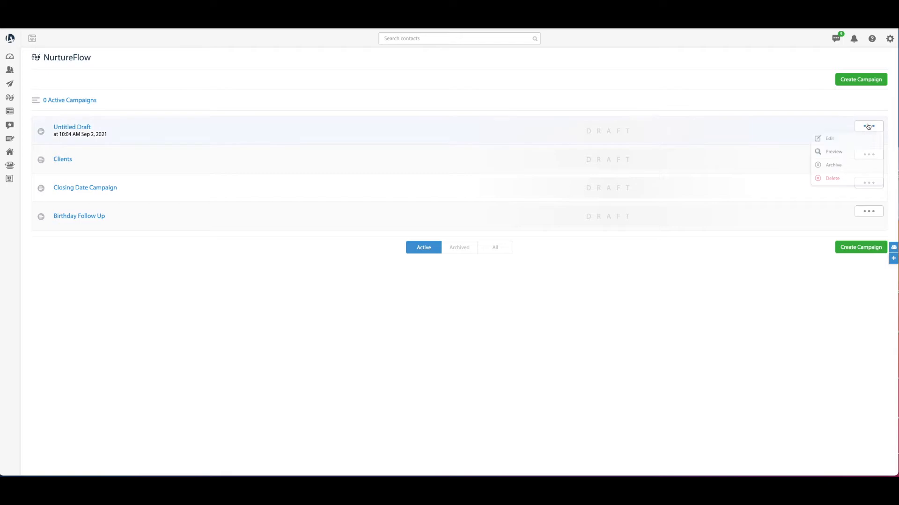
Open the Untitled Draft campaign for editing and continue past its contact segment selection to the flow design
{"action": "left_click", "coordinate": [833, 140]}
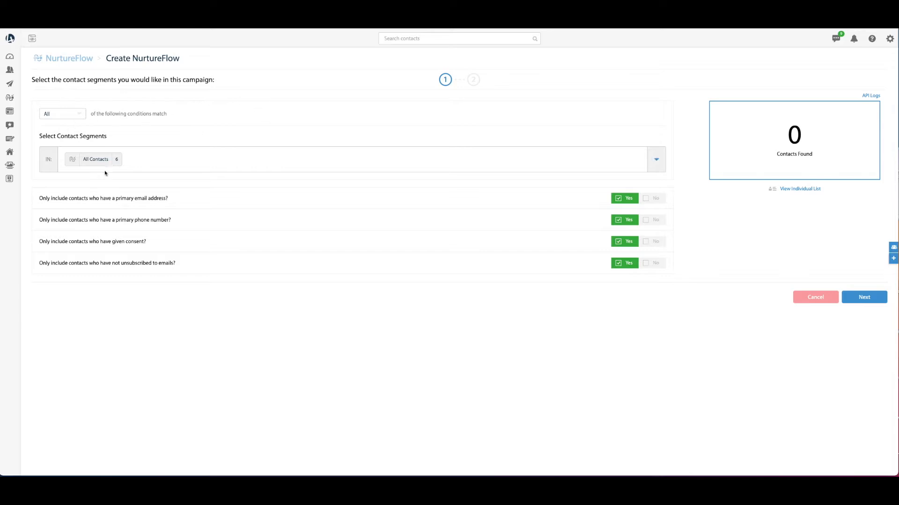
{"action": "left_click_drag", "start_coordinate": [41, 136], "coordinate": [96, 136]}
{"action": "left_click", "coordinate": [103, 140]}
{"action": "mouse_move", "coordinate": [99, 160]}
{"action": "left_click", "coordinate": [865, 297]}
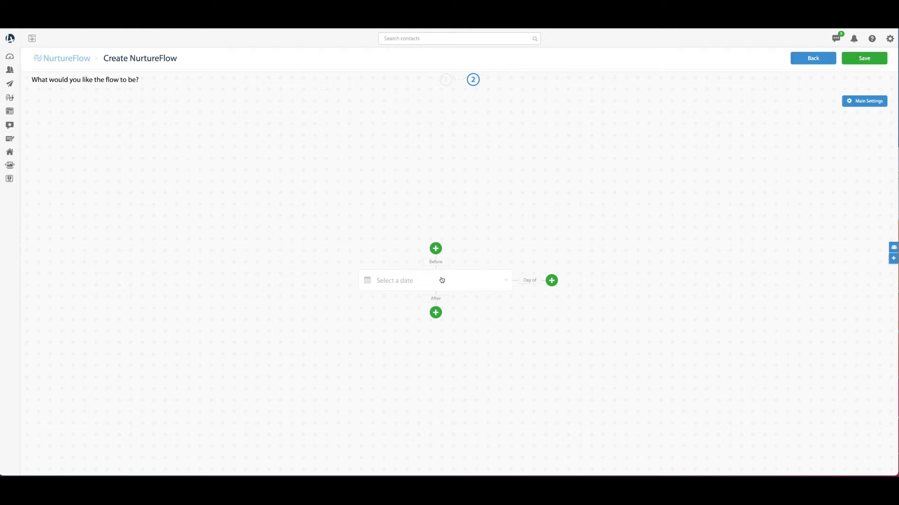
Set the flow's trigger date to Closing Date from the transaction dates
{"action": "left_click", "coordinate": [393, 283]}
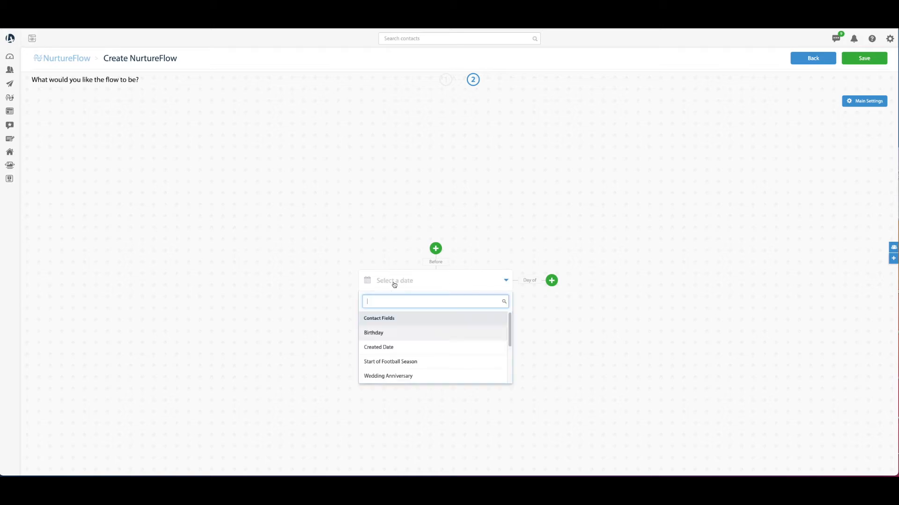
{"action": "scroll", "coordinate": [417, 348], "scroll_direction": "down", "scroll_amount": 3}
{"action": "scroll", "coordinate": [408, 339], "scroll_direction": "down", "scroll_amount": 2}
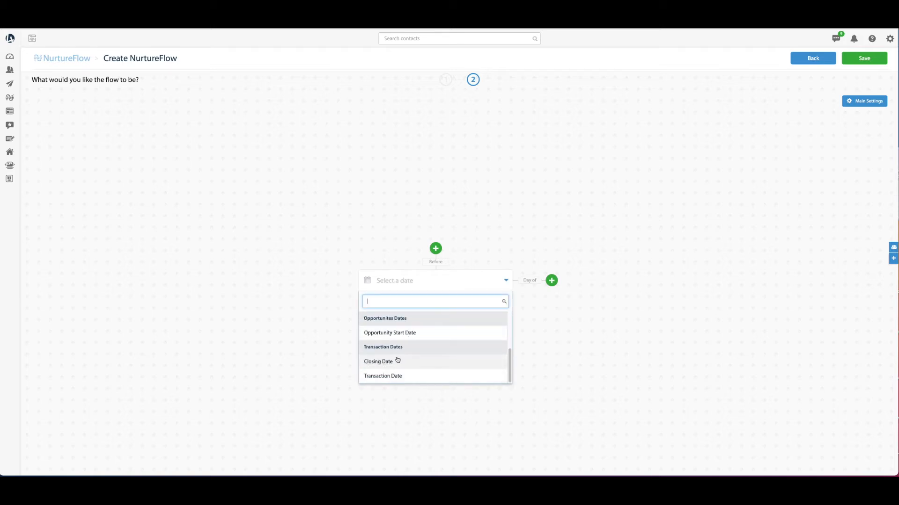
{"action": "left_click", "coordinate": [383, 362]}
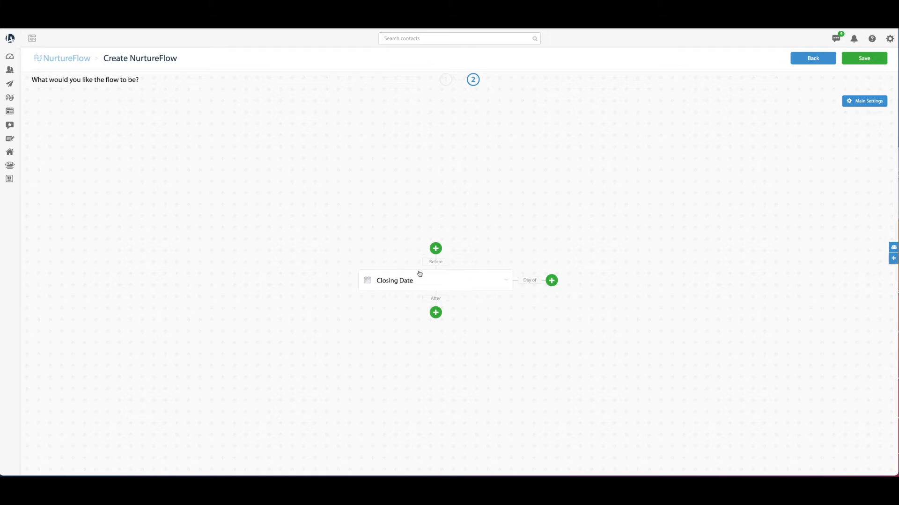
Add a one-time action 5 days before the closing date that sends an SMS to the Contact Owner
{"action": "left_click", "coordinate": [435, 248]}
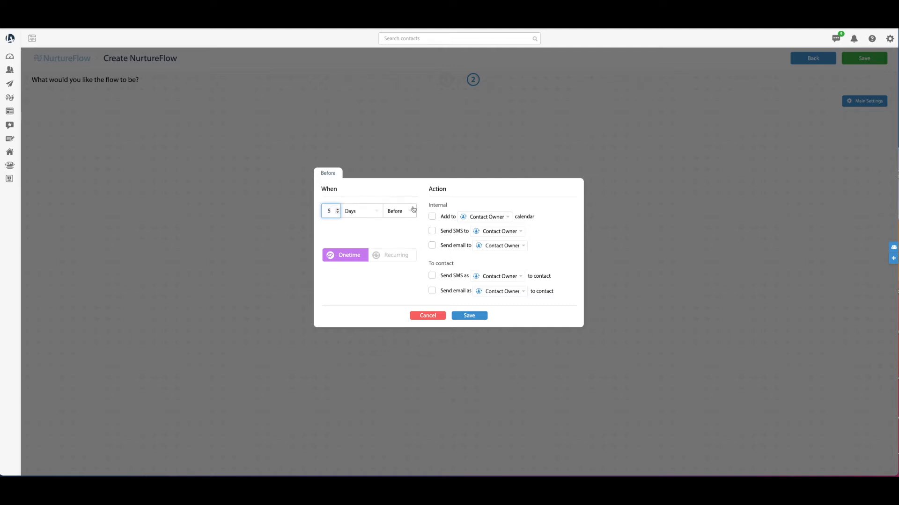
{"action": "left_click", "coordinate": [432, 232]}
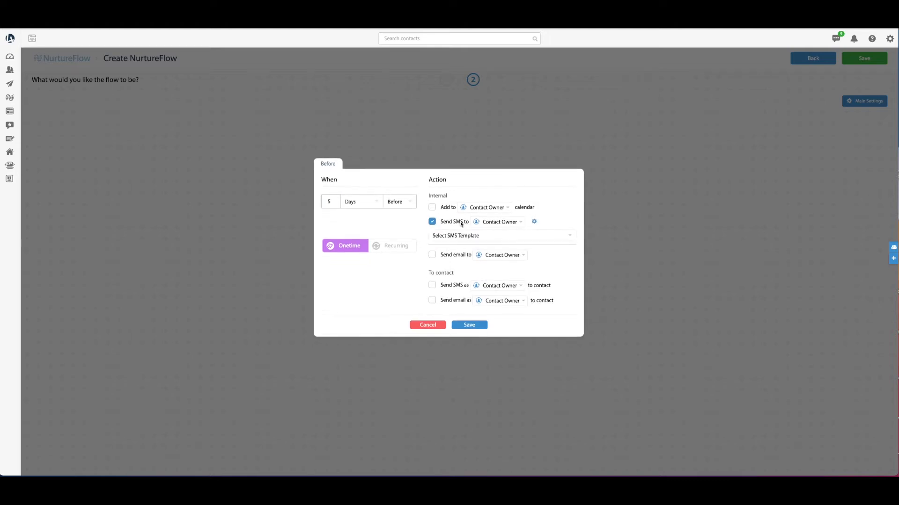
{"action": "left_click", "coordinate": [510, 220]}
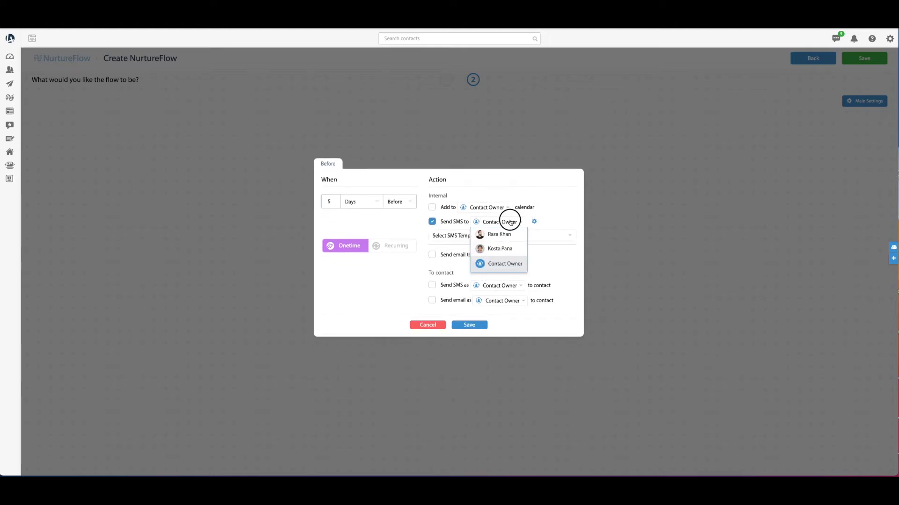
{"action": "left_click", "coordinate": [509, 221]}
Choose the Closing Coming Up template for the SMS sent to the Contact Owner
{"action": "left_click", "coordinate": [484, 237]}
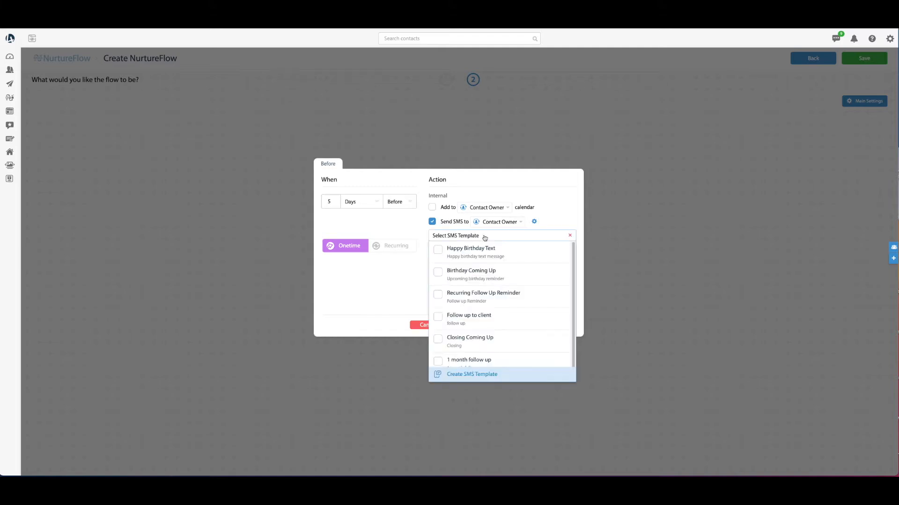
{"action": "scroll", "coordinate": [459, 295], "scroll_direction": "down", "scroll_amount": 1}
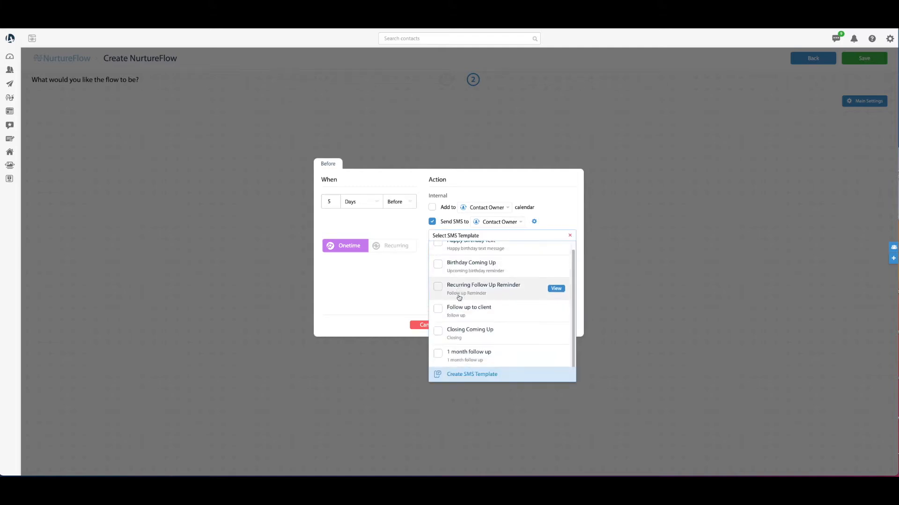
{"action": "scroll", "coordinate": [501, 270], "scroll_direction": "up", "scroll_amount": 1}
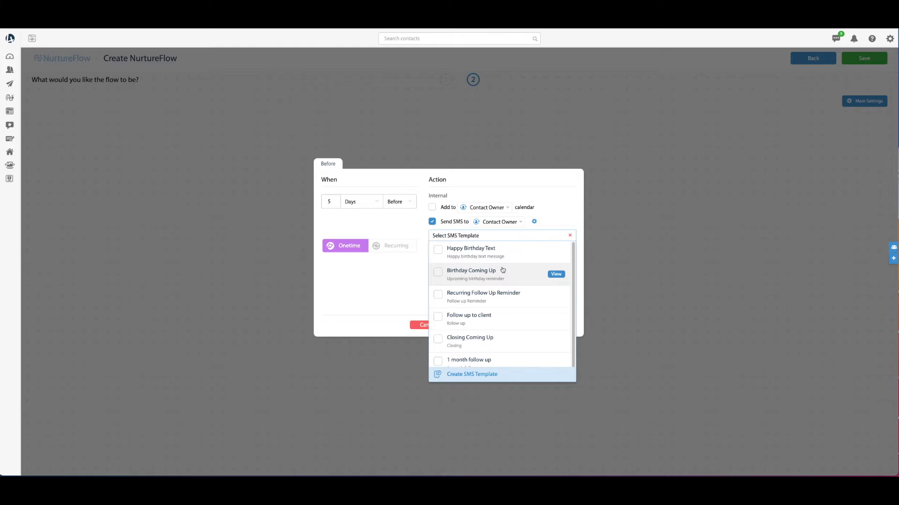
{"action": "scroll", "coordinate": [490, 307], "scroll_direction": "down", "scroll_amount": 1}
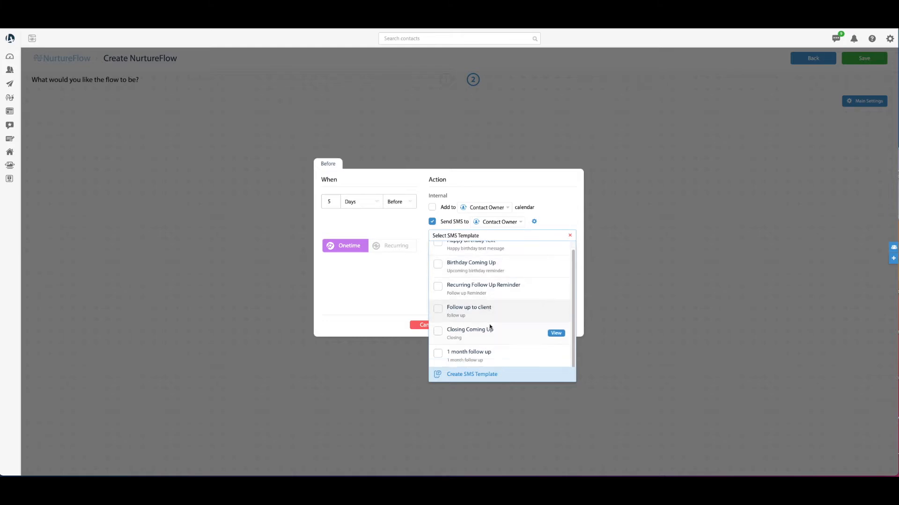
{"action": "left_click", "coordinate": [438, 331]}
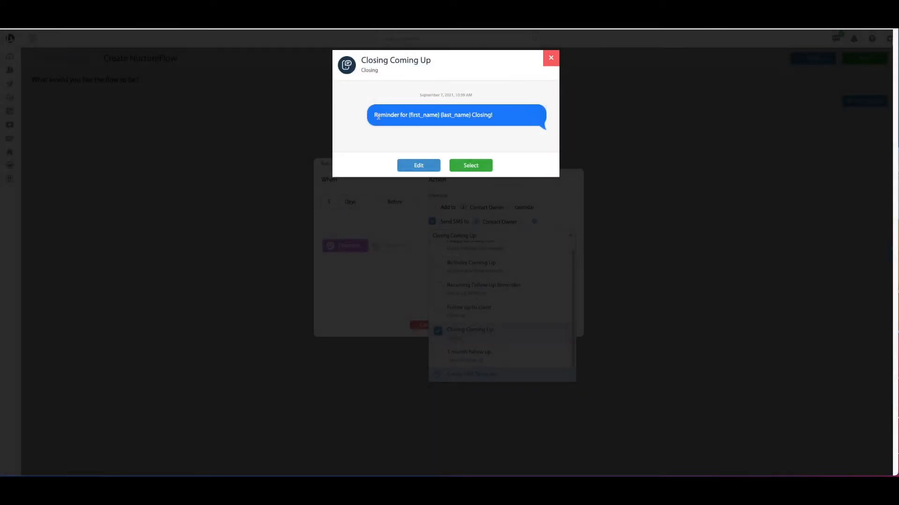
Review the Closing Coming Up template's message in its preview and editor, and update the template without altering the text
{"action": "left_click_drag", "start_coordinate": [375, 115], "coordinate": [409, 115]}
{"action": "left_click", "coordinate": [454, 116]}
{"action": "left_click", "coordinate": [419, 165]}
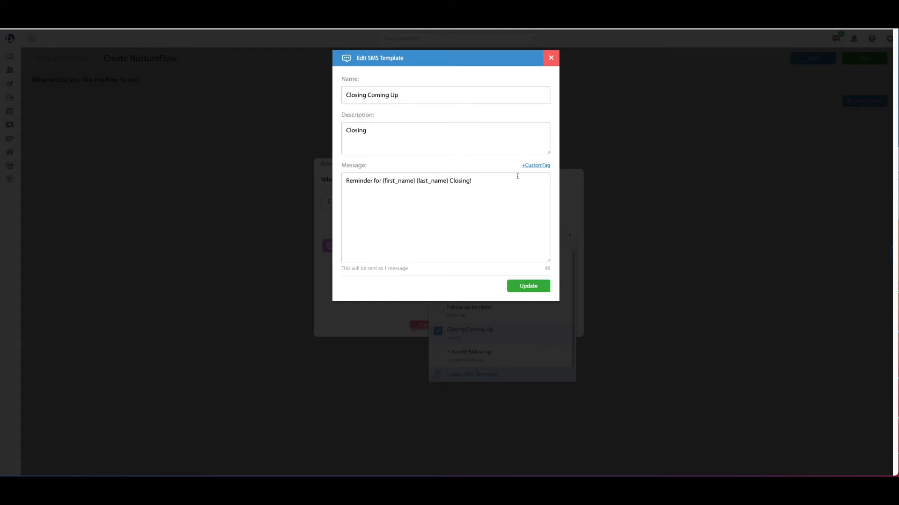
{"action": "left_click", "coordinate": [487, 186]}
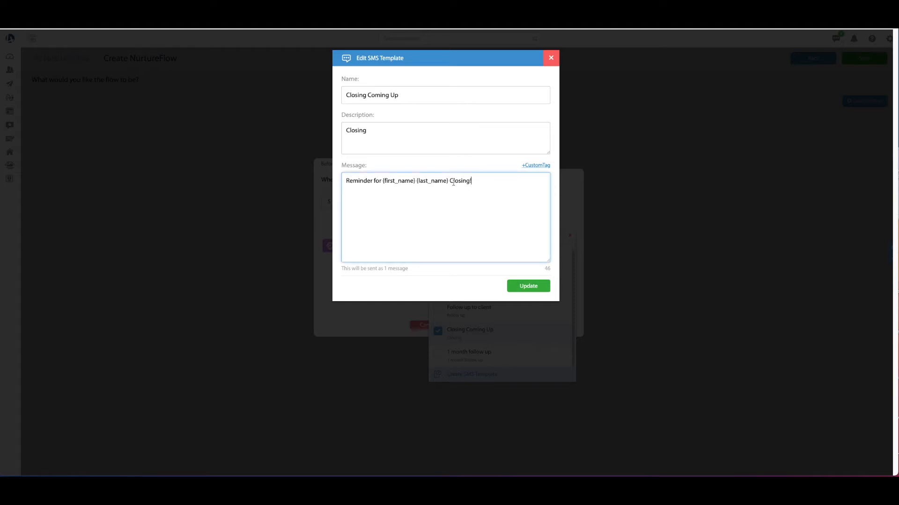
{"action": "left_click", "coordinate": [360, 180]}
{"action": "left_click_drag", "start_coordinate": [347, 183], "coordinate": [483, 181]}
{"action": "left_click", "coordinate": [483, 180]}
{"action": "left_click", "coordinate": [527, 287]}
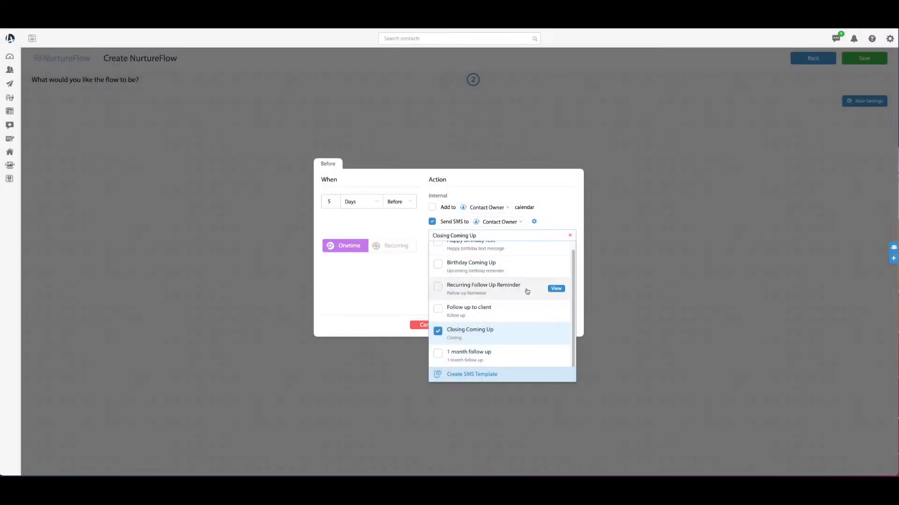
Save the action scheduled 5 days before the closing date
{"action": "left_click", "coordinate": [400, 291]}
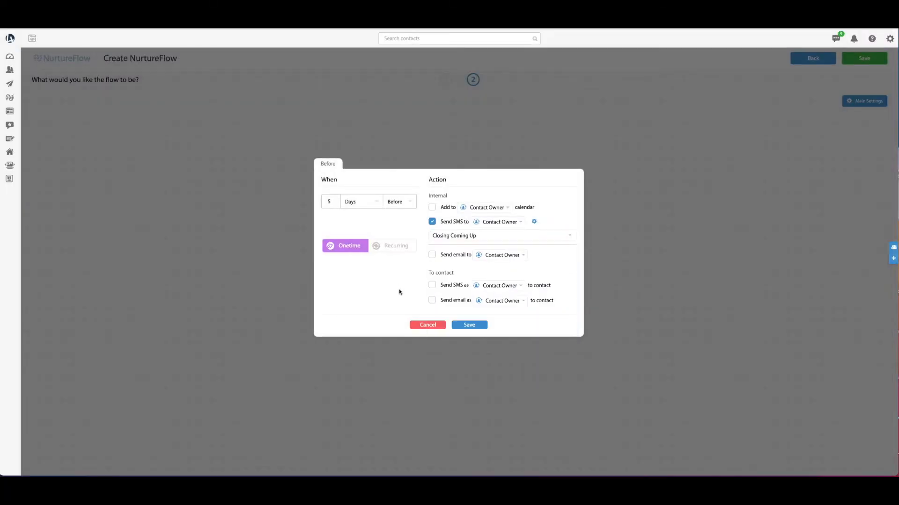
{"action": "left_click", "coordinate": [482, 326]}
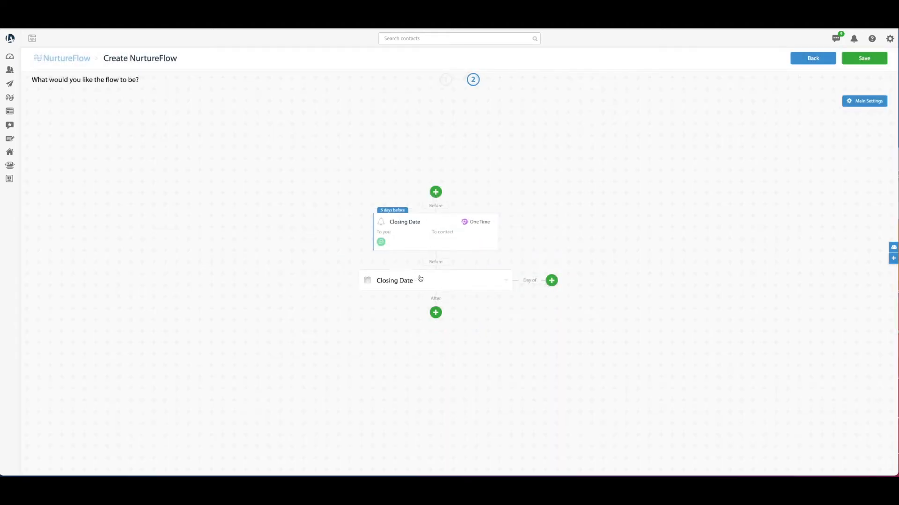
Add a one-time action on the day of the closing date that sends an SMS to the contact as Contact Owner
{"action": "left_click", "coordinate": [551, 281]}
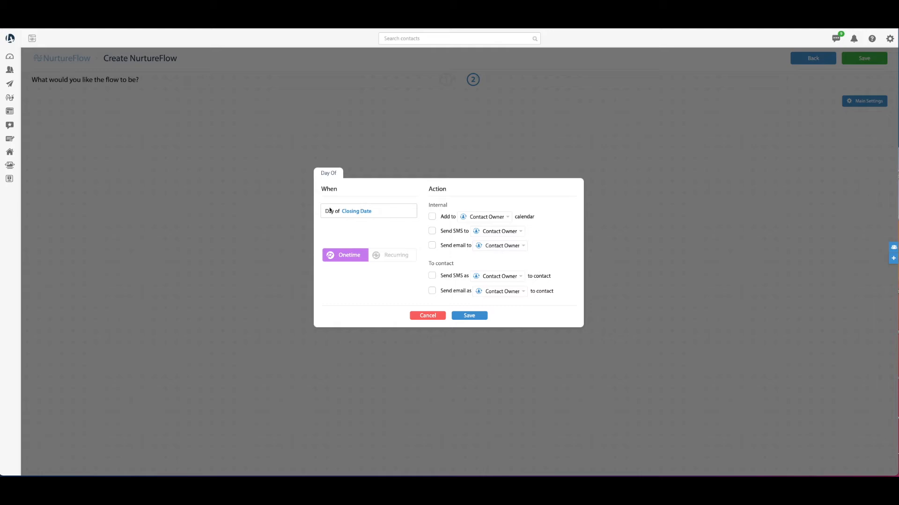
{"action": "left_click", "coordinate": [433, 276]}
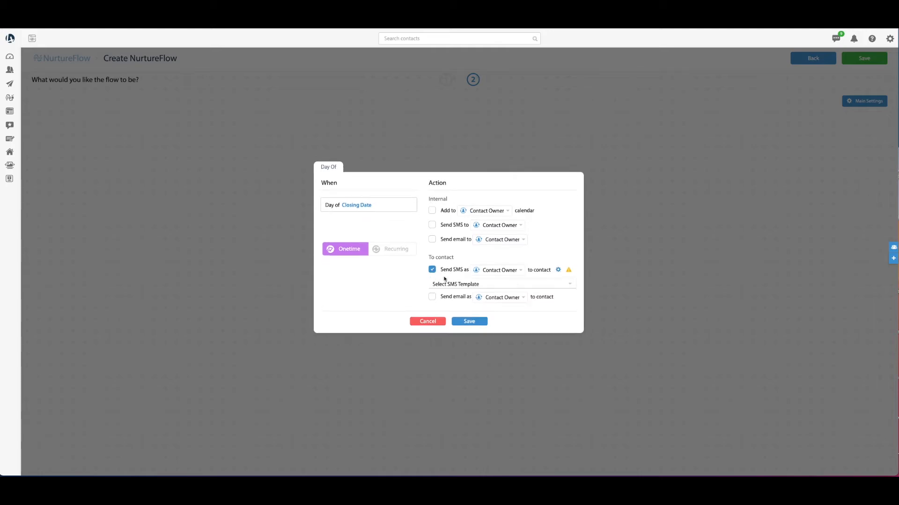
{"action": "left_click", "coordinate": [494, 270]}
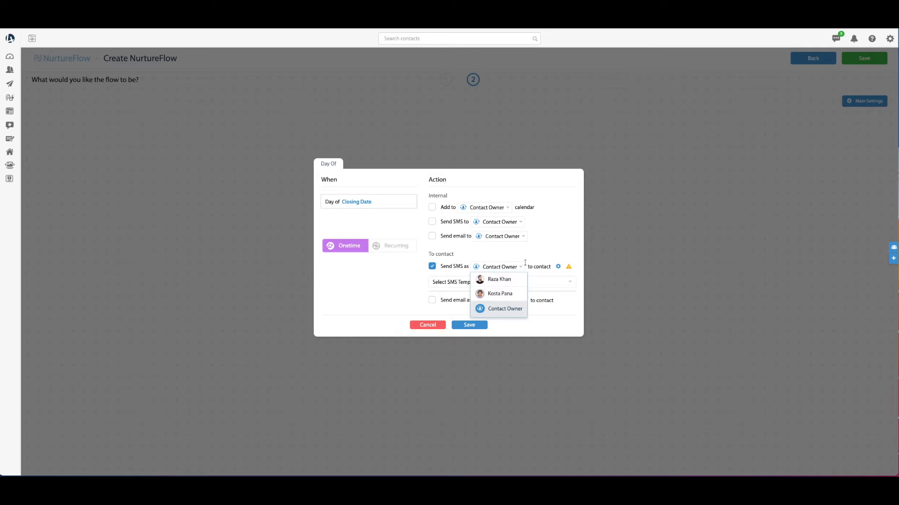
{"action": "left_click", "coordinate": [510, 260]}
Start a new SMS template for the day-of action, named "Day of Closing" with the description "To Client"
{"action": "left_click", "coordinate": [481, 287]}
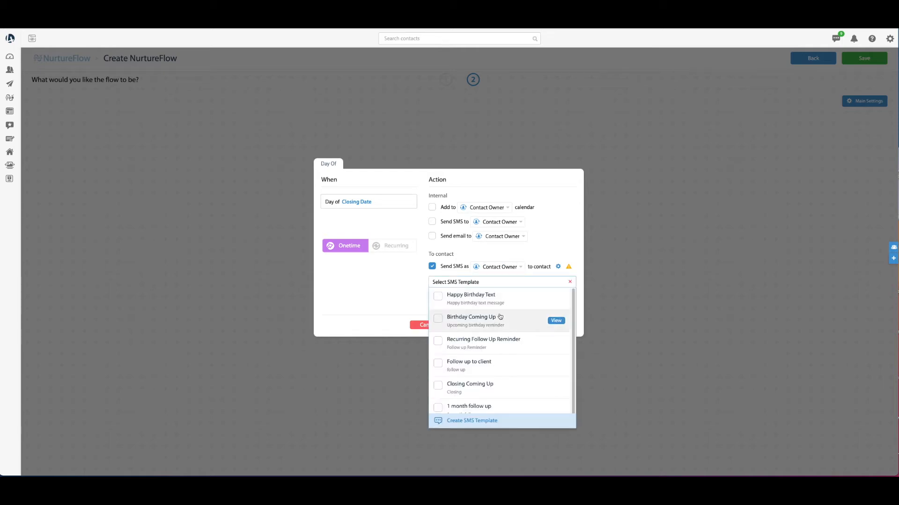
{"action": "scroll", "coordinate": [499, 316], "scroll_direction": "down", "scroll_amount": 1}
{"action": "scroll", "coordinate": [487, 375], "scroll_direction": "up", "scroll_amount": 1}
{"action": "scroll", "coordinate": [496, 328], "scroll_direction": "down", "scroll_amount": 1}
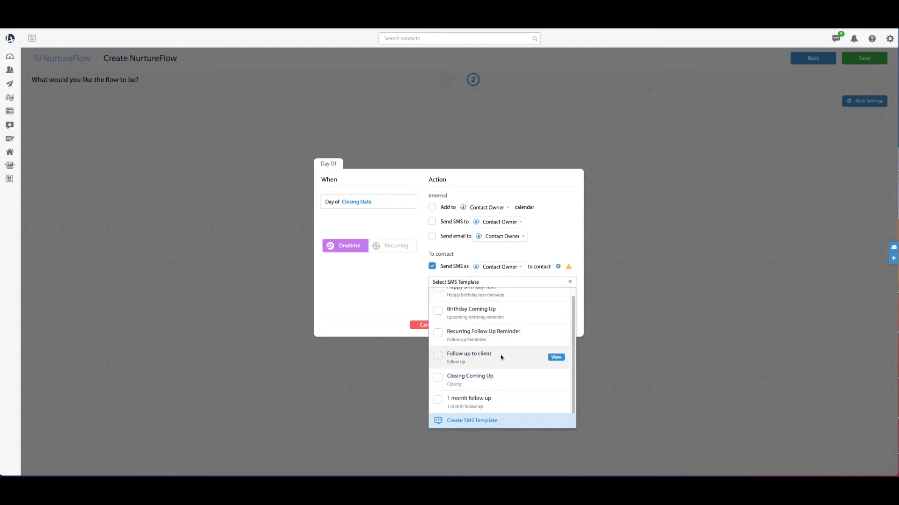
{"action": "scroll", "coordinate": [460, 365], "scroll_direction": "up", "scroll_amount": 1}
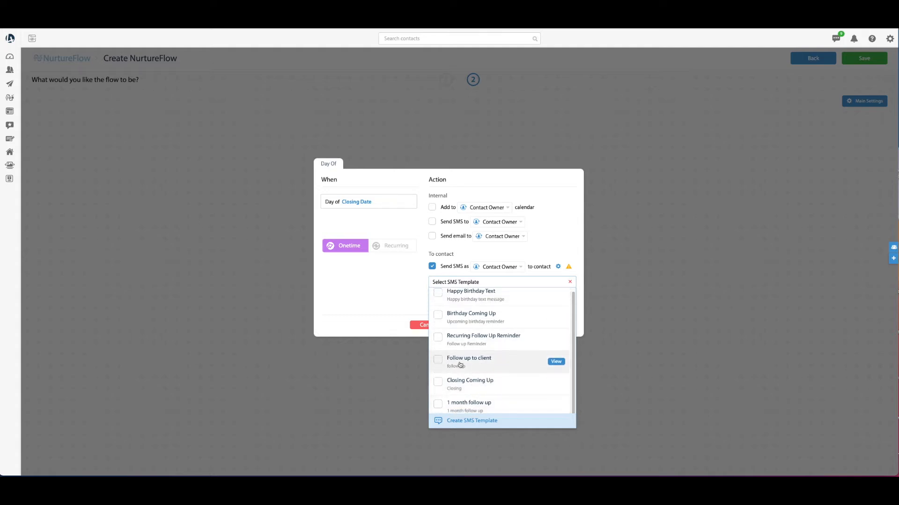
{"action": "scroll", "coordinate": [498, 317], "scroll_direction": "down", "scroll_amount": 1}
{"action": "left_click", "coordinate": [465, 421]}
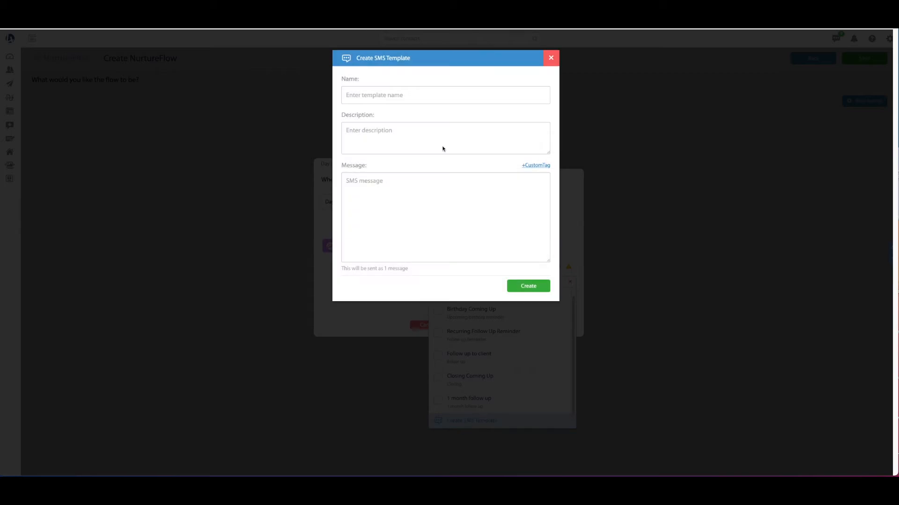
{"action": "left_click", "coordinate": [401, 94]}
{"action": "left_click", "coordinate": [406, 80]}
{"action": "left_click", "coordinate": [407, 96]}
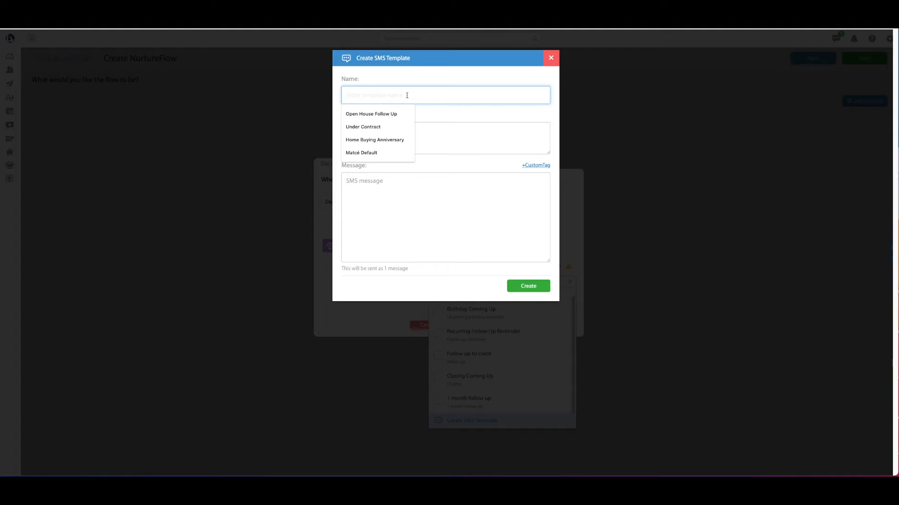
{"action": "type", "text": "Day of Closing"}
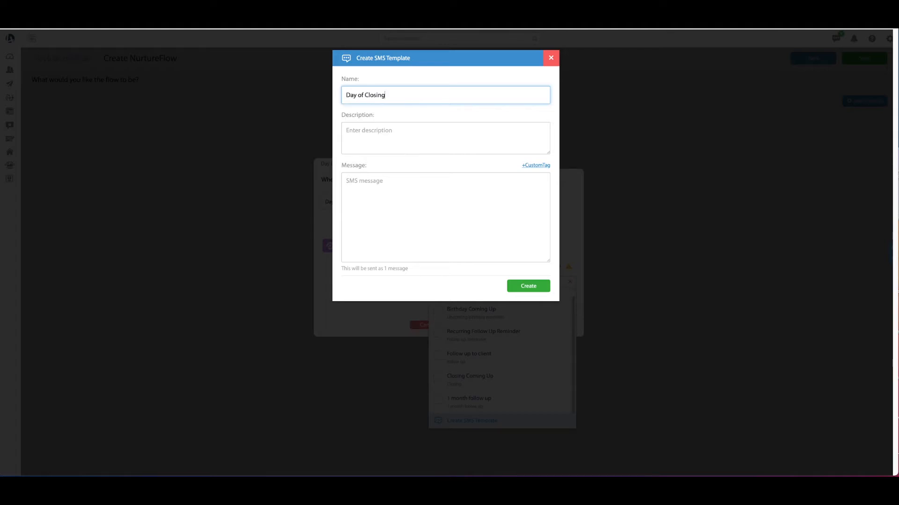
{"action": "key", "text": "Tab"}
{"action": "type", "text": "To Client"}
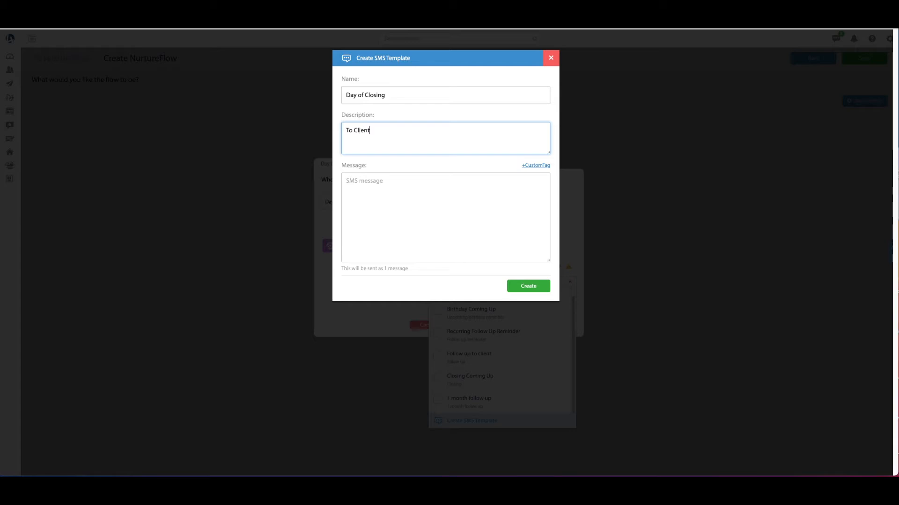
{"action": "key", "text": "Tab"}
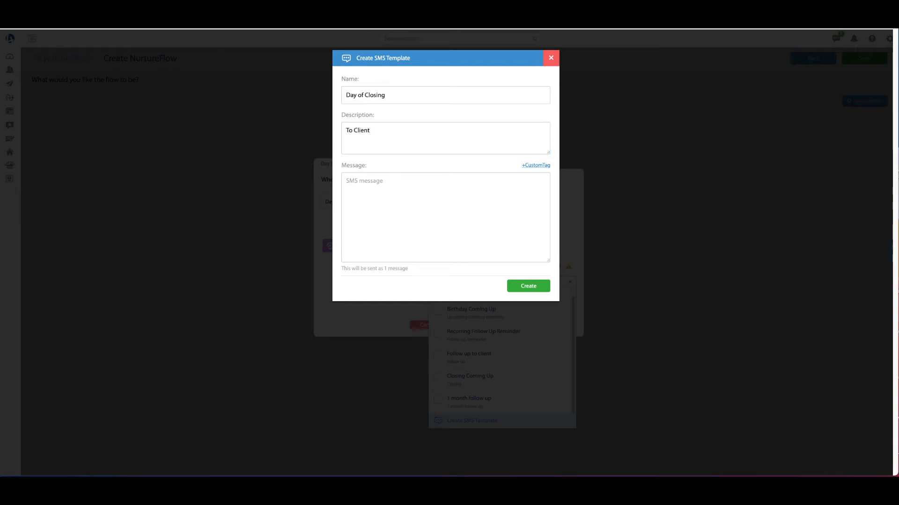
Begin the template's message with "Hey " followed by the First Name custom tag
{"action": "left_click", "coordinate": [453, 197]}
{"action": "type", "text": "Hey"}
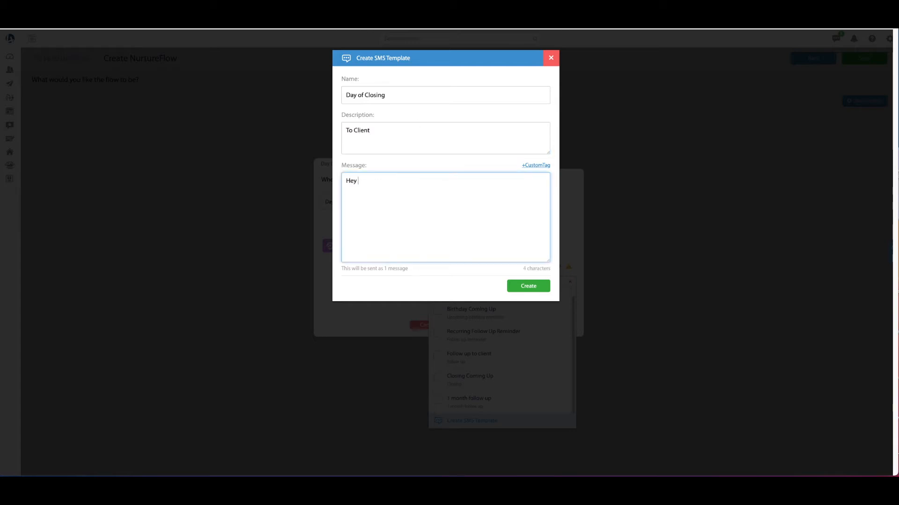
{"action": "left_click", "coordinate": [532, 166]}
{"action": "type", "text": "firs"}
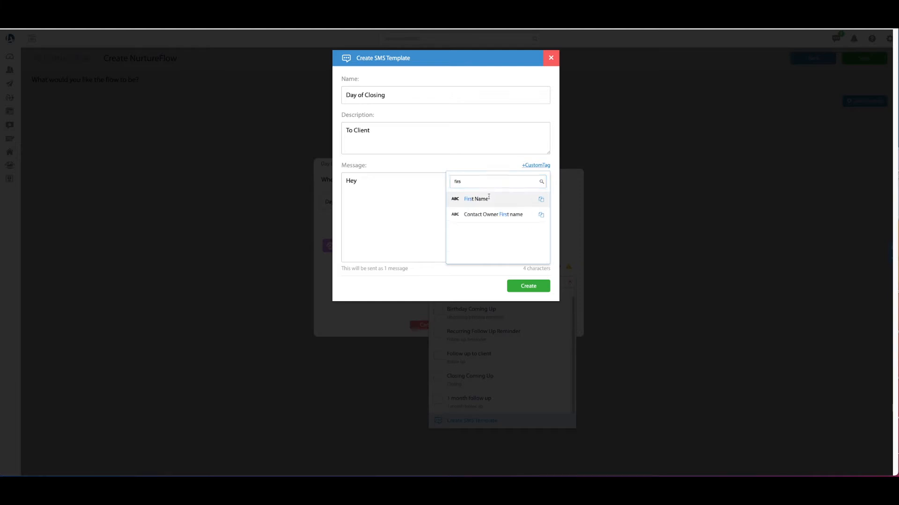
{"action": "left_click", "coordinate": [486, 196]}
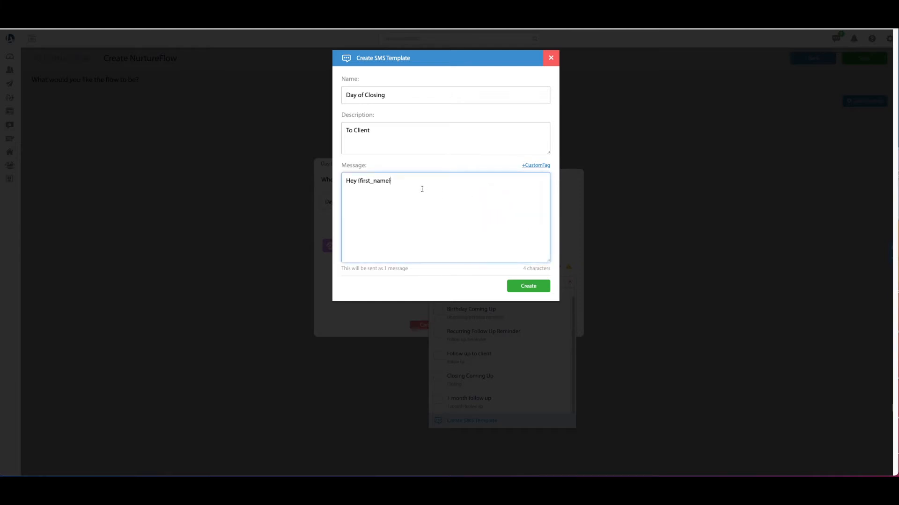
Complete the message with "! Congratulations, your closing is today! Let me know if you have any questions or need help with anything. Very excited for you! Talk soon."
{"action": "type", "text": "! Congratuulations, your closing is today! Le"}
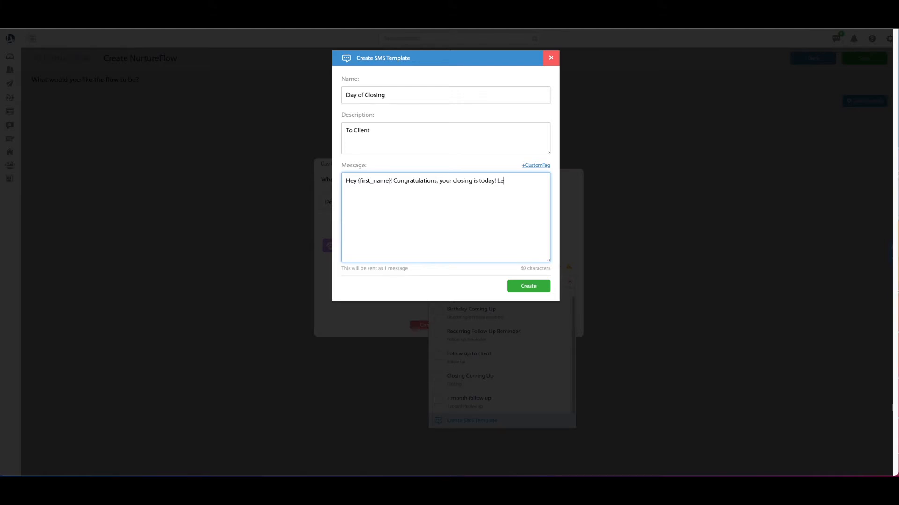
{"action": "type", "text": "t me know if you have any questions or need"}
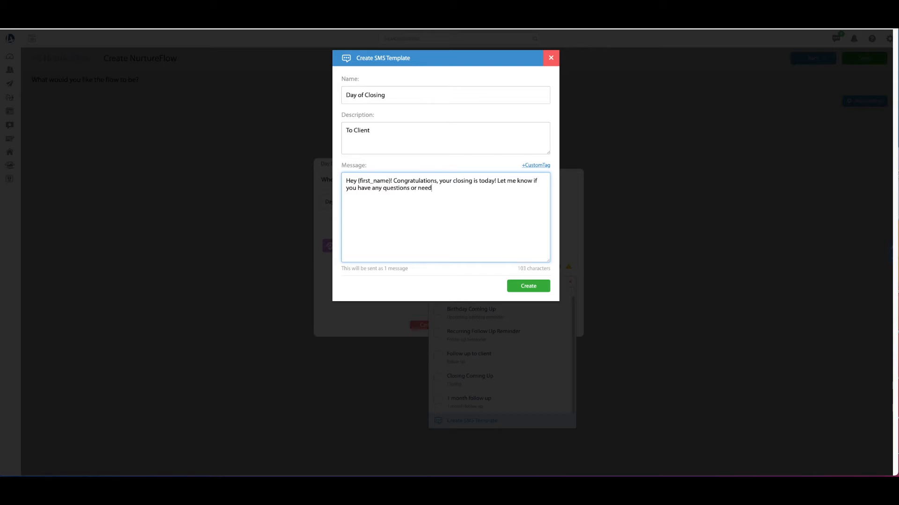
{"action": "type", "text": " help with anything"}
{"action": "type", "text": "Very excited for "}
{"action": "type", "text": "you!"}
{"action": "key", "text": "Return"}
{"action": "type", "text": "Talk soon."}
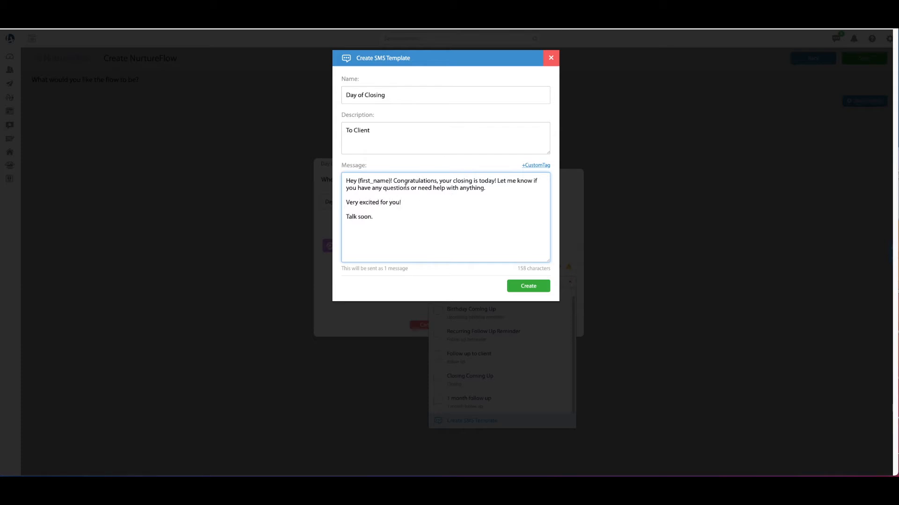
Create the "Day of Closing" SMS template and save the day-of action that uses it
{"action": "left_click", "coordinate": [525, 286]}
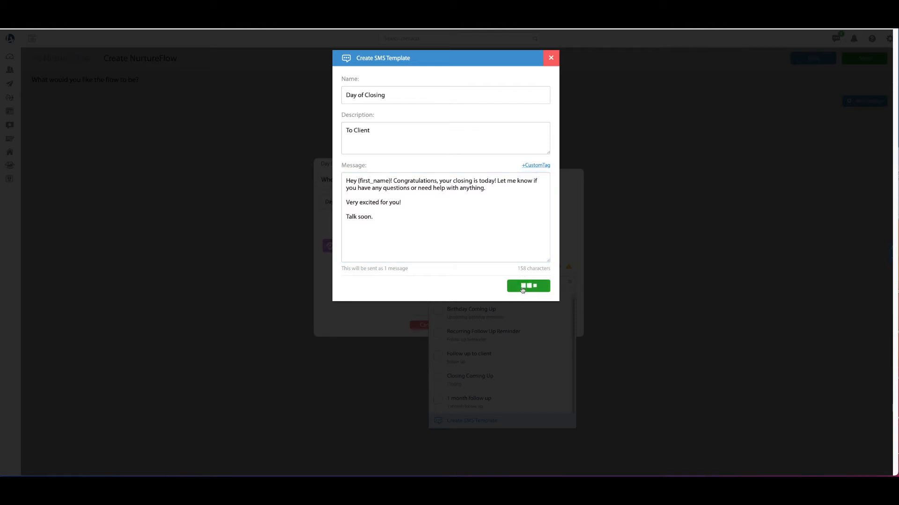
{"action": "scroll", "coordinate": [522, 307], "scroll_direction": "up", "scroll_amount": 1}
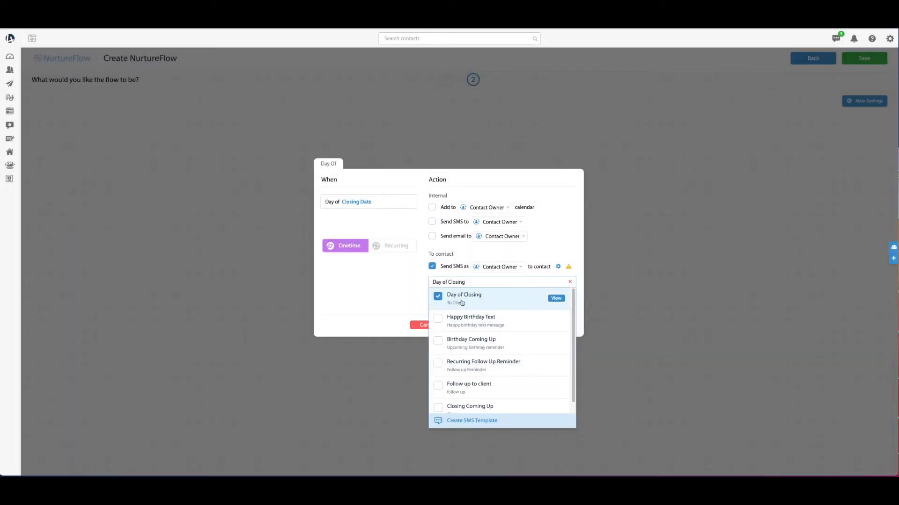
{"action": "left_click", "coordinate": [363, 283]}
{"action": "left_click", "coordinate": [482, 325]}
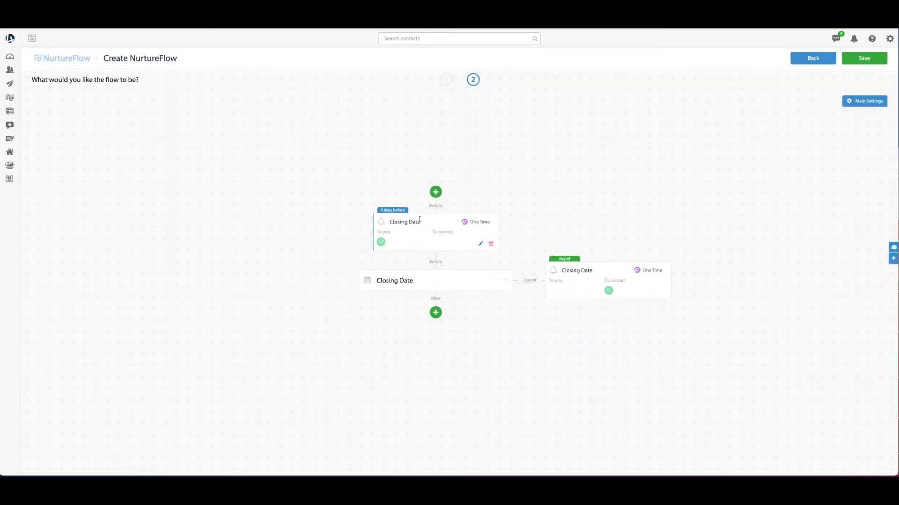
{"action": "mouse_move", "coordinate": [403, 225]}
{"action": "mouse_move", "coordinate": [592, 294]}
{"action": "left_click_drag", "start_coordinate": [563, 273], "coordinate": [590, 269]}
{"action": "left_click", "coordinate": [569, 343]}
Add a one-time action 30 days after the closing date that sends an SMS to the contact as Contact Owner
{"action": "left_click", "coordinate": [435, 313]}
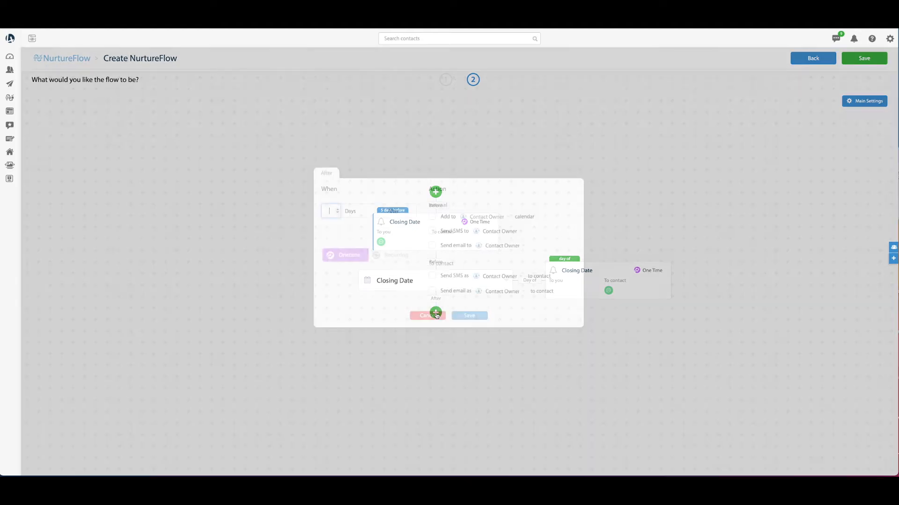
{"action": "type", "text": "30"}
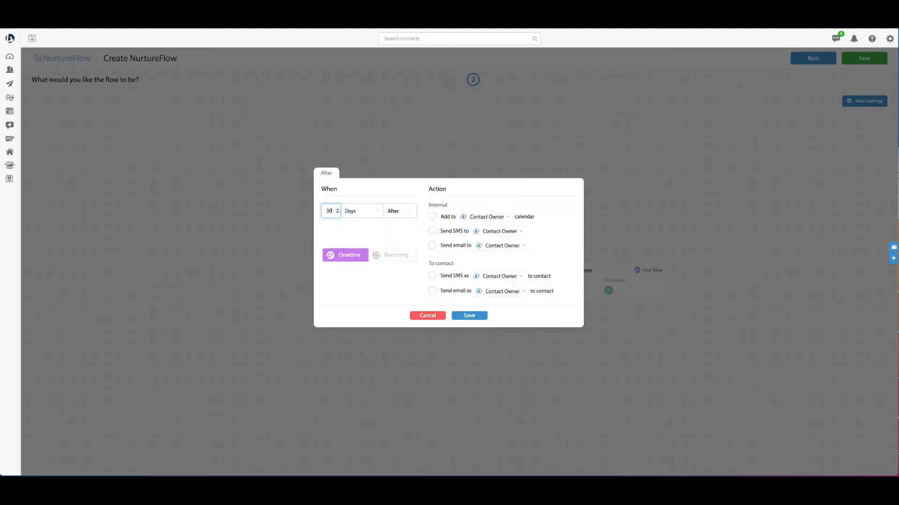
{"action": "left_click", "coordinate": [432, 275]}
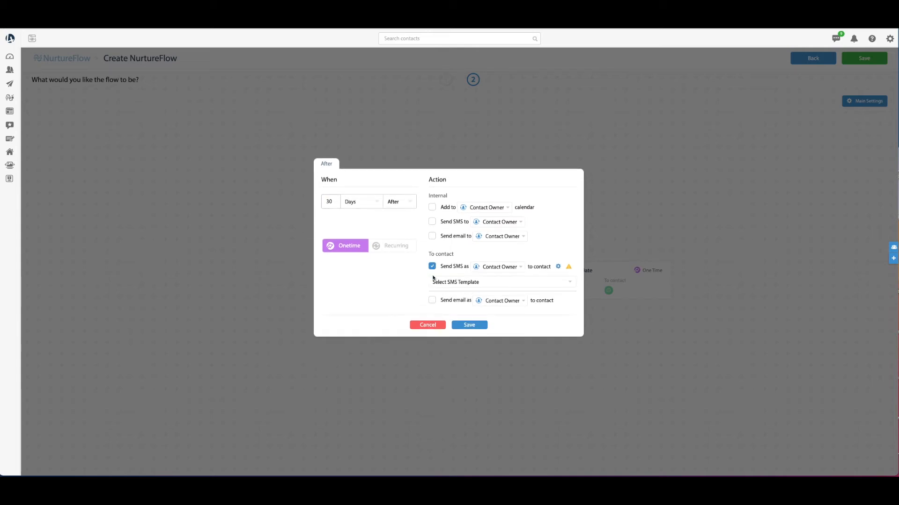
{"action": "left_click", "coordinate": [455, 281]}
Preview the message of the existing "Follow up to client" SMS template
{"action": "scroll", "coordinate": [499, 330], "scroll_direction": "down", "scroll_amount": 2}
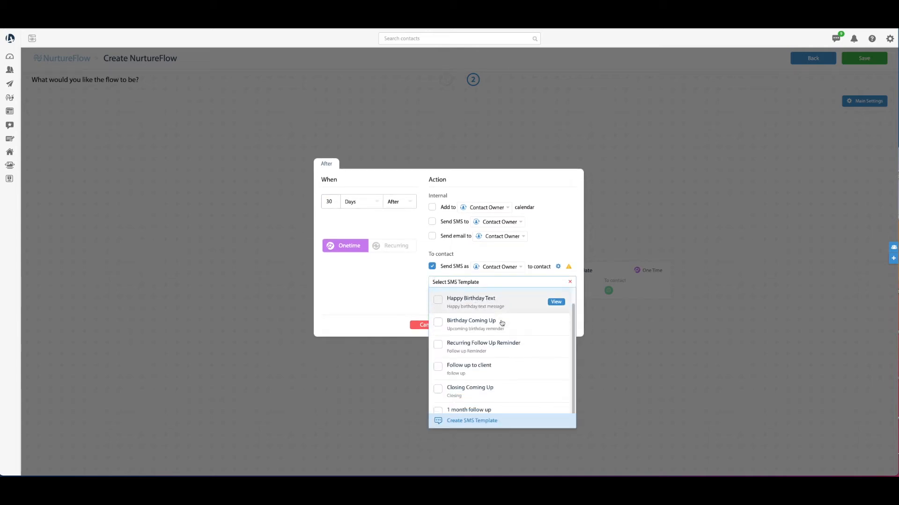
{"action": "left_click", "coordinate": [555, 358]}
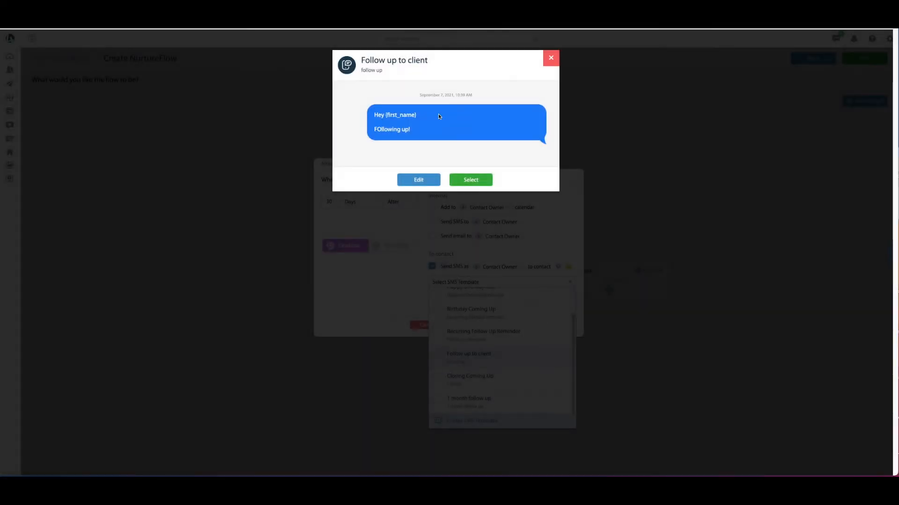
{"action": "left_click", "coordinate": [551, 58]}
Start a new SMS template for the 30-day action, named "30 Day After Closing" with the description "To Client"
{"action": "left_click", "coordinate": [475, 282]}
{"action": "left_click", "coordinate": [481, 420]}
{"action": "left_click", "coordinate": [386, 93]}
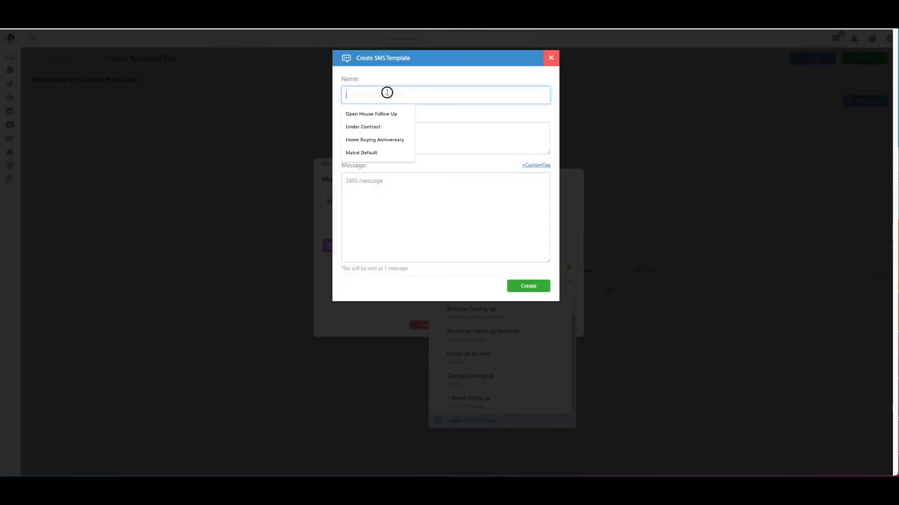
{"action": "type", "text": "30 Day After Close"}
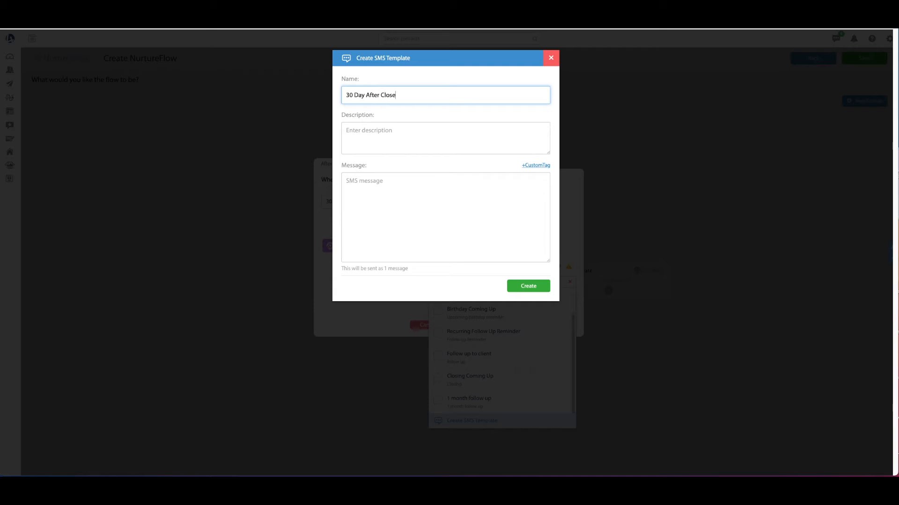
{"action": "type", "text": "ing"}
{"action": "key", "text": "Tab"}
{"action": "type", "text": "To Client"}
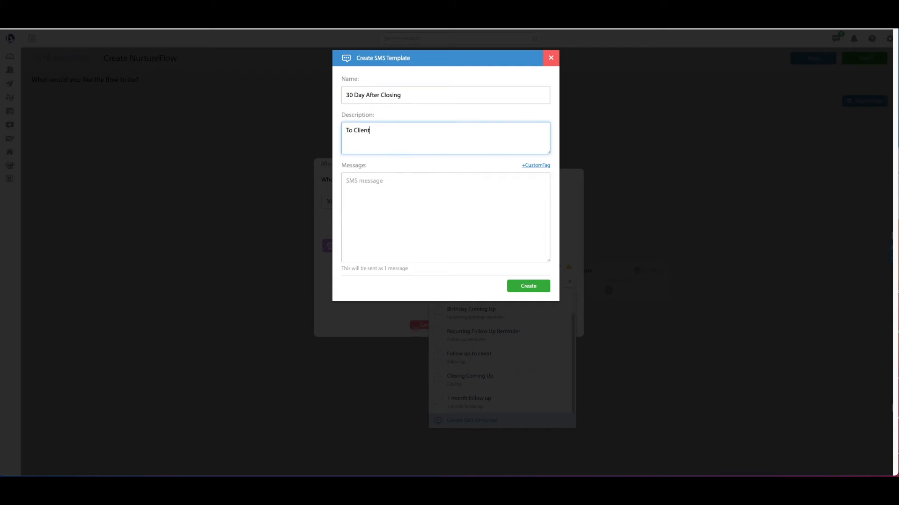
Begin the message with "Hey {first_name}!" using the First Name custom tag, followed by "Can't believe it's already been 30 days since closing!"
{"action": "key", "text": "Tab"}
{"action": "type", "text": "Hey"}
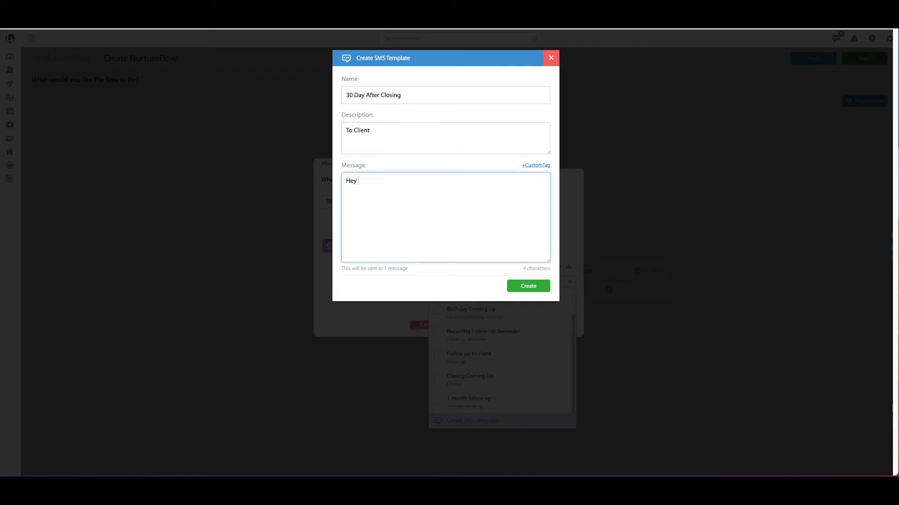
{"action": "left_click", "coordinate": [543, 166]}
{"action": "type", "text": "first"}
{"action": "key", "text": "Return"}
{"action": "left_click", "coordinate": [473, 198]}
{"action": "type", "text": "Can't believe it's already been 30 days since closing!"}
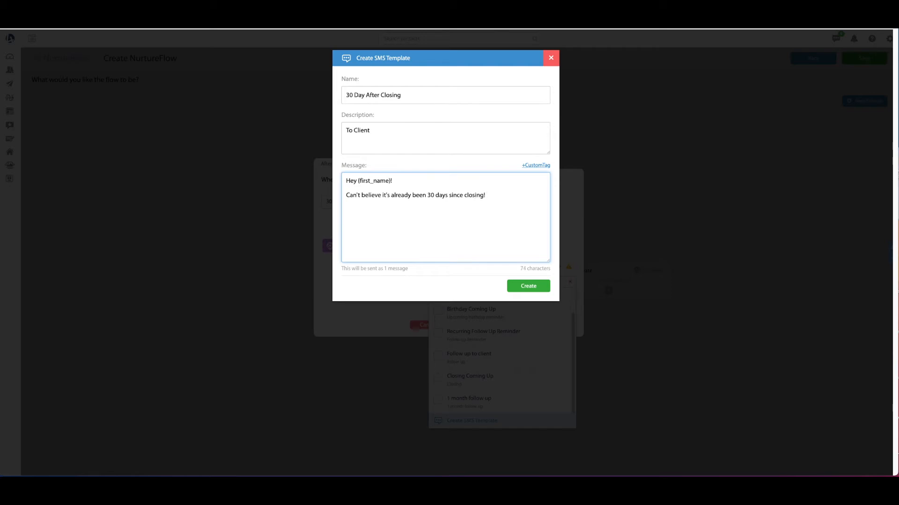
Complete the message with "How is everything going so far? Let me know if there's anything I could help with." and "Talk soon!"
{"action": "key", "text": "Return"}
{"action": "key", "text": "Return"}
{"action": "type", "text": "How is everything going so far? Let me know if there"}
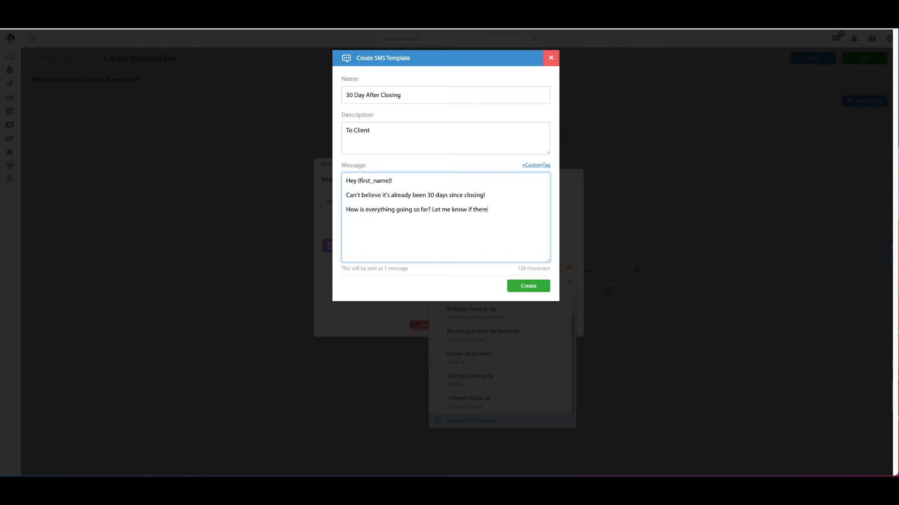
{"action": "type", "text": "'s anything I could help with."}
{"action": "key", "text": "Return"}
{"action": "key", "text": "Return"}
{"action": "type", "text": "Talk"}
{"action": "key", "text": "BackSpace"}
{"action": "type", "text": "lk soon!"}
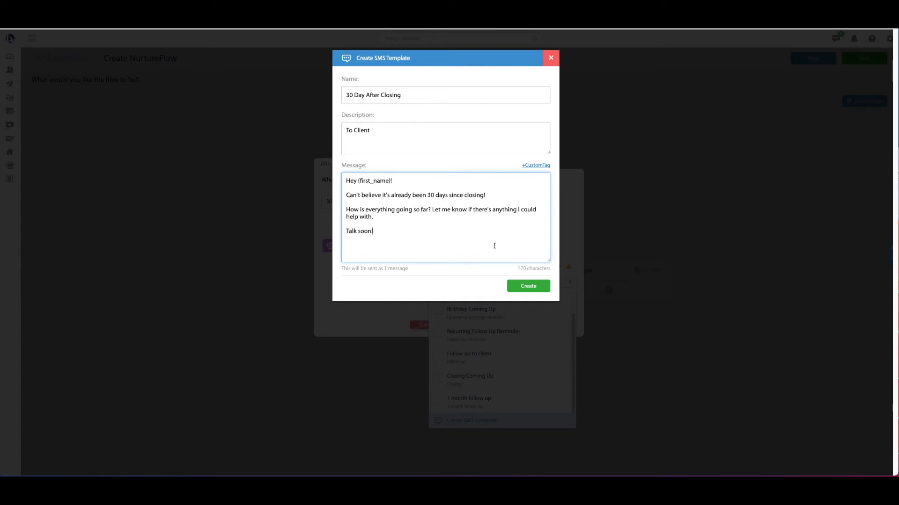
Create the "30 Day After Closing" template and save the 30-days-after action with it
{"action": "left_click", "coordinate": [527, 287]}
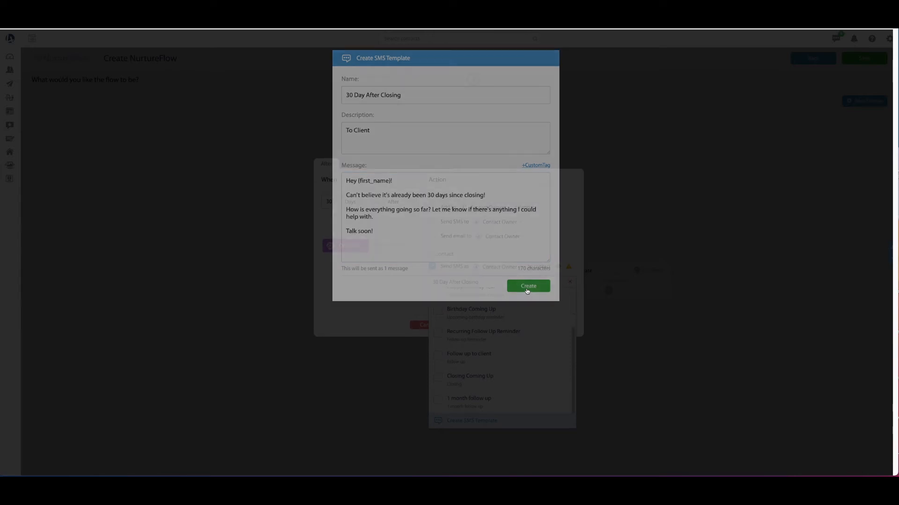
{"action": "left_click", "coordinate": [371, 282]}
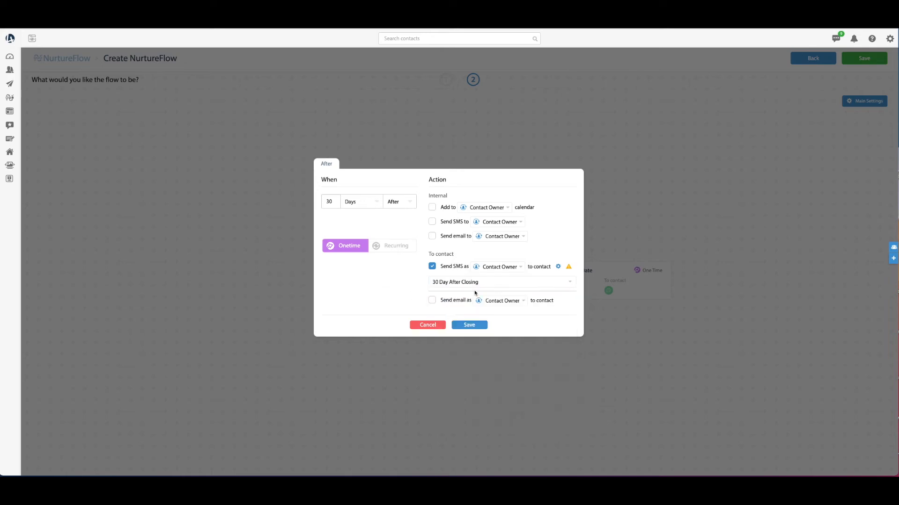
{"action": "left_click", "coordinate": [470, 325]}
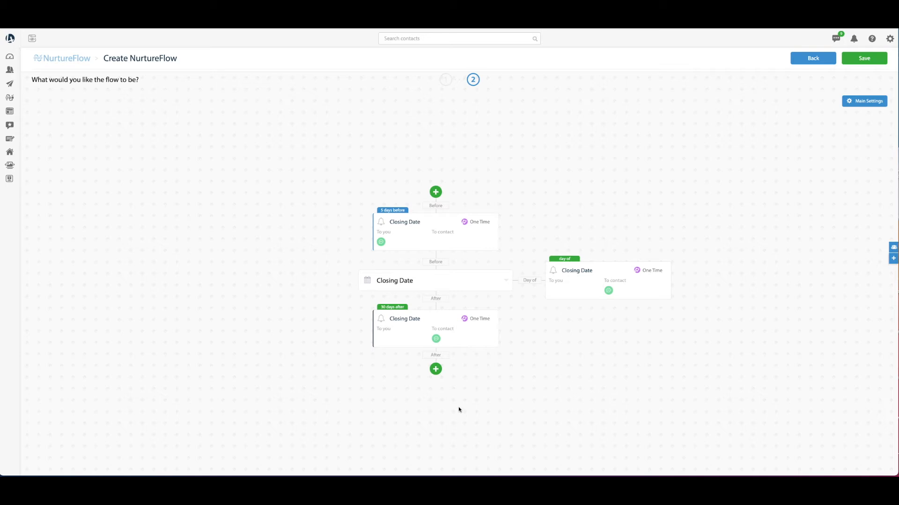
Add a one-time action 60 days after the closing date that sends an SMS to the contact as Contact Owner
{"action": "left_click", "coordinate": [436, 370]}
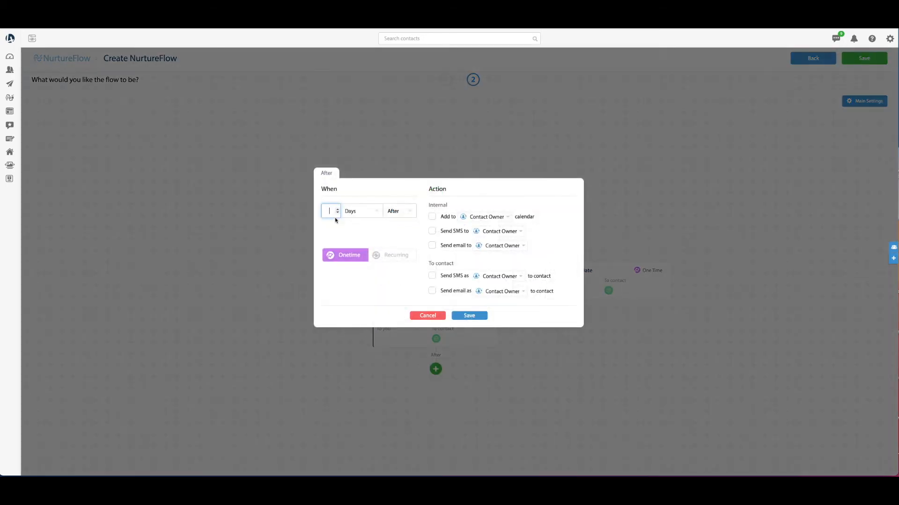
{"action": "type", "text": "60"}
{"action": "left_click", "coordinate": [432, 275]}
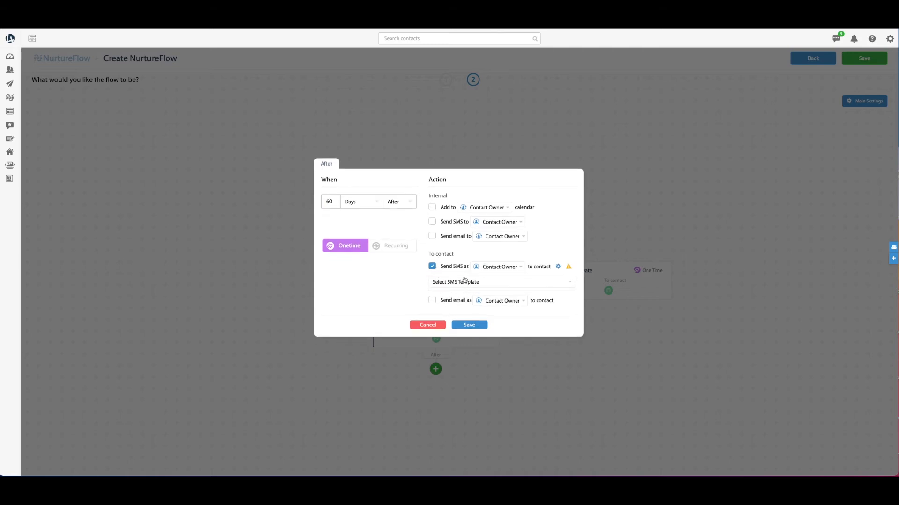
Start a new SMS template for the 60-day action, named "60 Days After Closing" with the description "To Client"
{"action": "left_click", "coordinate": [464, 281]}
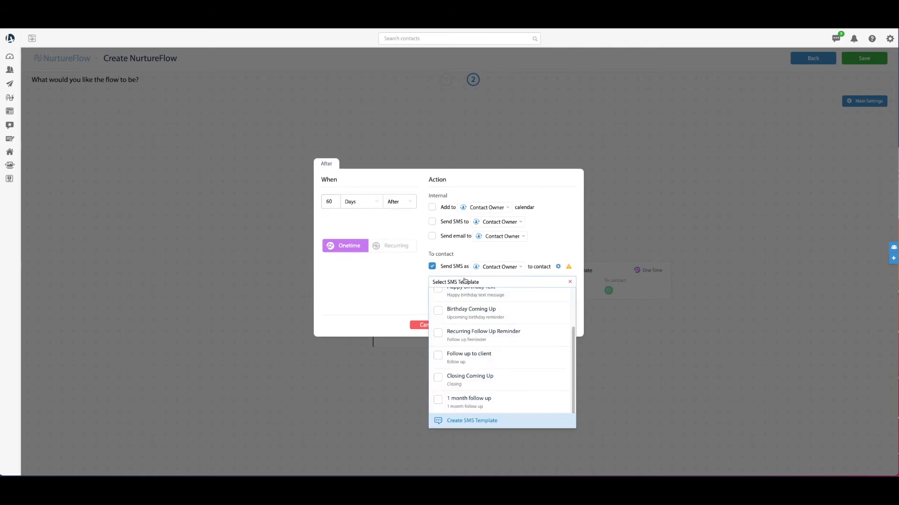
{"action": "left_click", "coordinate": [480, 421]}
{"action": "left_click", "coordinate": [371, 94]}
{"action": "type", "text": "60 Days "}
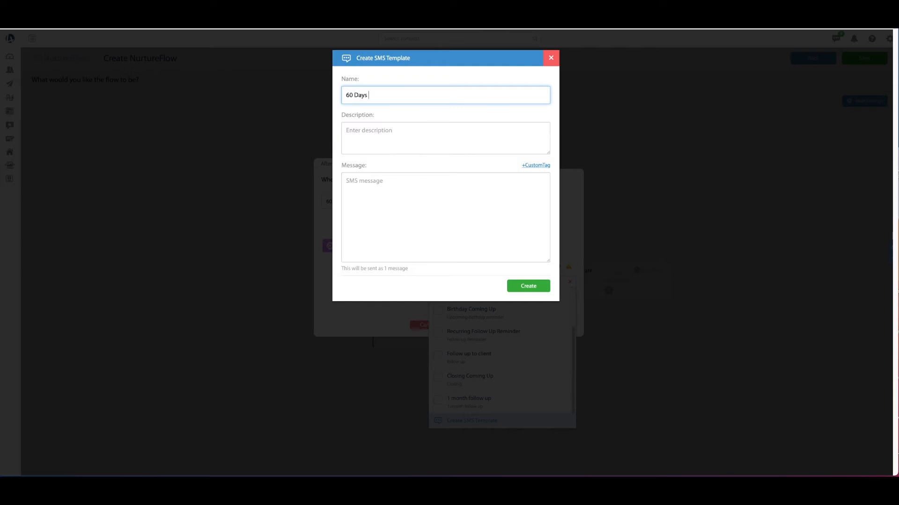
{"action": "type", "text": "After Closing"}
{"action": "key", "text": "Tab"}
{"action": "type", "text": "To Client"}
Open the 60-day message with the greeting "Hey {first_name}!", inserting the First Name custom tag
{"action": "key", "text": "Tab"}
{"action": "type", "text": "Hey"}
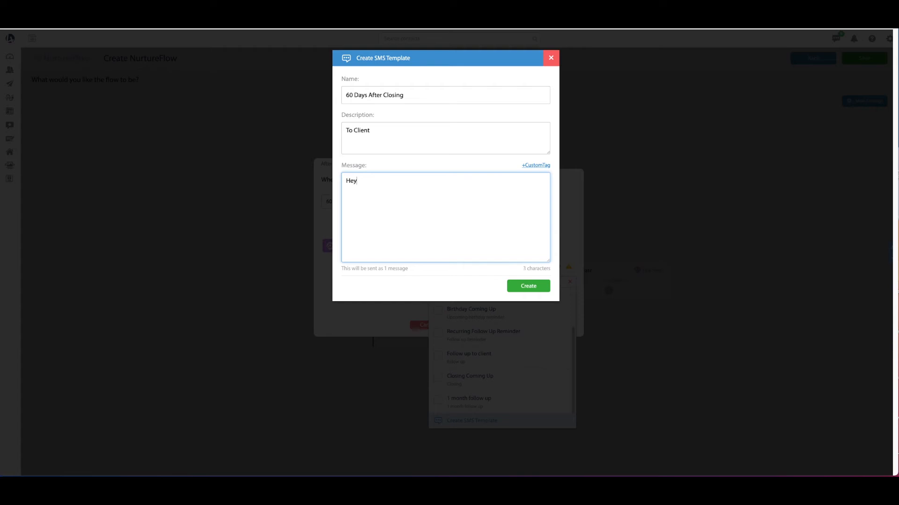
{"action": "left_click", "coordinate": [534, 166]}
{"action": "type", "text": "first"}
{"action": "key", "text": "BackSpace"}
{"action": "key", "text": "BackSpace"}
{"action": "key", "text": "BackSpace"}
{"action": "key", "text": "BackSpace"}
{"action": "key", "text": "BackSpace"}
{"action": "left_click", "coordinate": [488, 200]}
Add "Hope you're doing well. Just wanted to check in and see if there's anything I could help with!" and "Have a great day!"
{"action": "type", "text": "Hope you're doing well. Just wanted to c"}
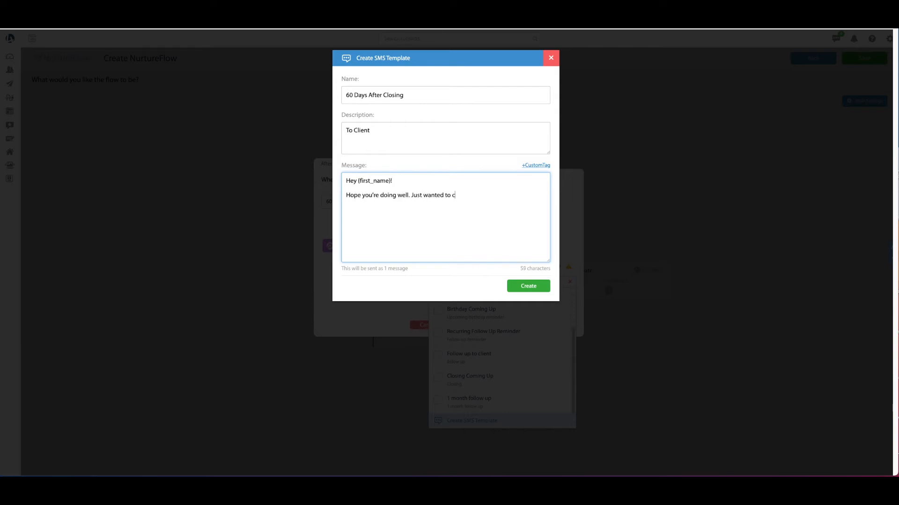
{"action": "type", "text": "heck in and see if there's anything I could help with "}
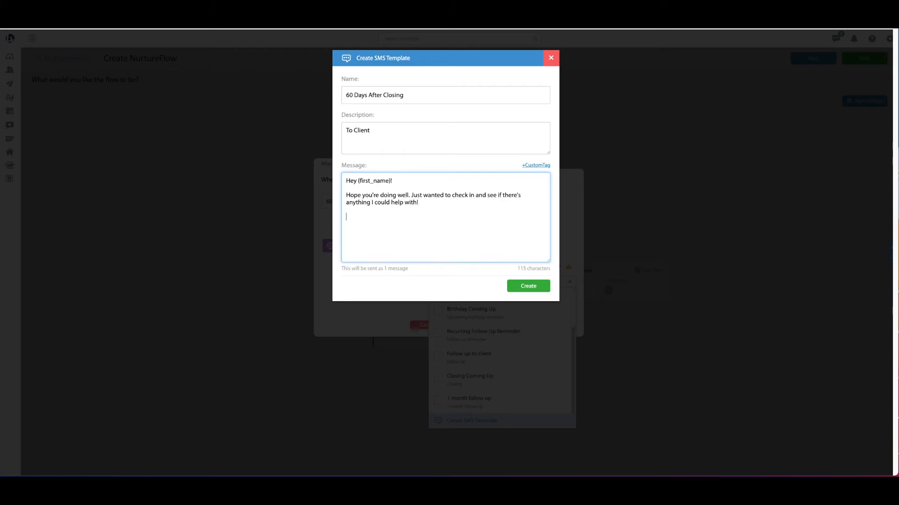
{"action": "type", "text": "Have a great day!"}
Create the "60 Days After Closing" template and save the 60-days-after action with it
{"action": "left_click", "coordinate": [528, 285]}
{"action": "left_click", "coordinate": [339, 272]}
{"action": "left_click", "coordinate": [466, 324]}
{"action": "mouse_move", "coordinate": [418, 218]}
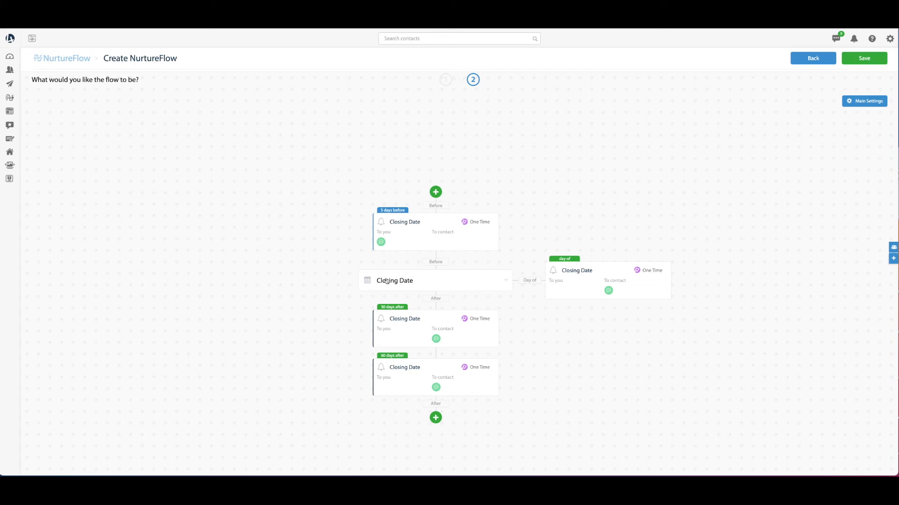
Add a recurring action 2 months after the closing date that sends an internal SMS to the Contact Owner
{"action": "mouse_move", "coordinate": [584, 277]}
{"action": "mouse_move", "coordinate": [393, 312]}
{"action": "left_click", "coordinate": [440, 417]}
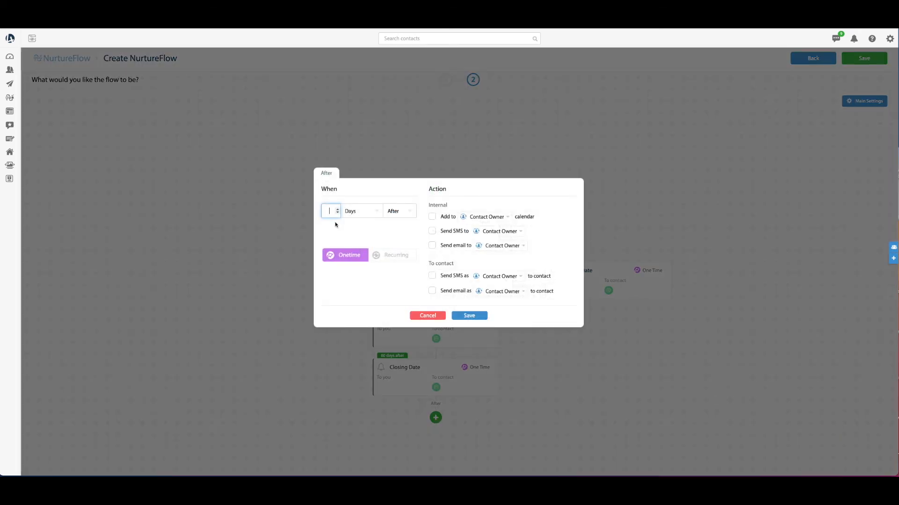
{"action": "left_click", "coordinate": [392, 255]}
{"action": "left_click", "coordinate": [358, 211]}
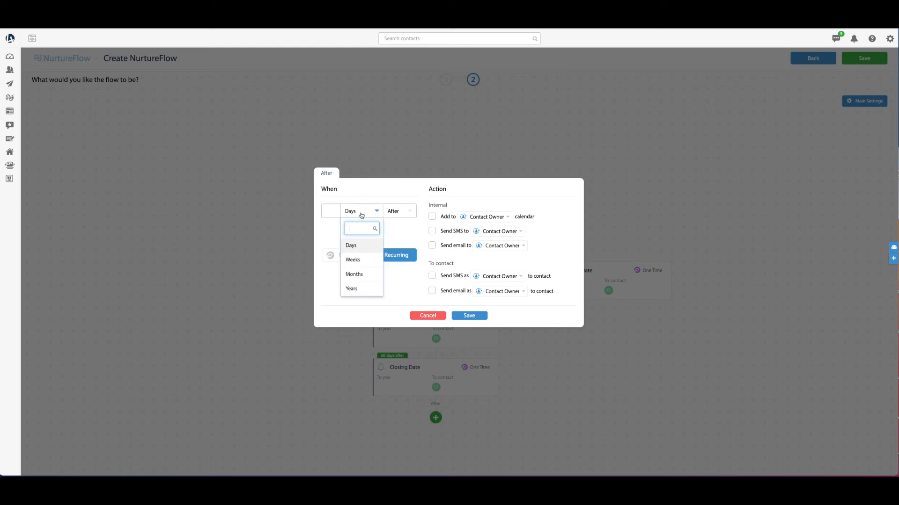
{"action": "left_click", "coordinate": [365, 274]}
{"action": "left_click", "coordinate": [330, 211]}
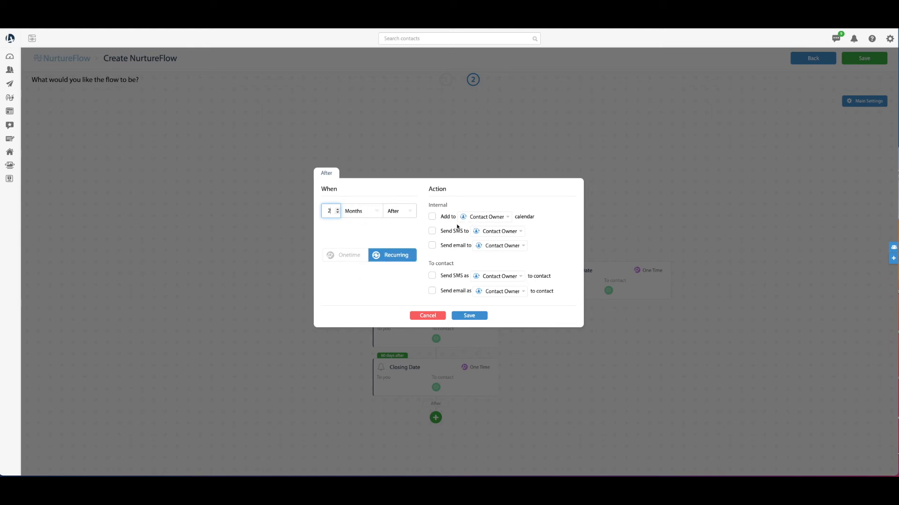
{"action": "left_click", "coordinate": [433, 232]}
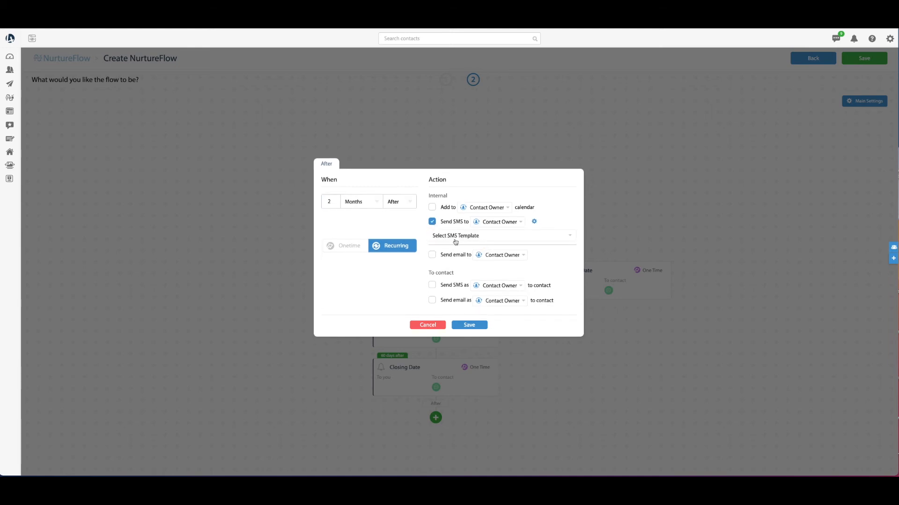
Choose the "Follow up to client" SMS template for the recurring reminder and open it for editing
{"action": "left_click", "coordinate": [479, 241]}
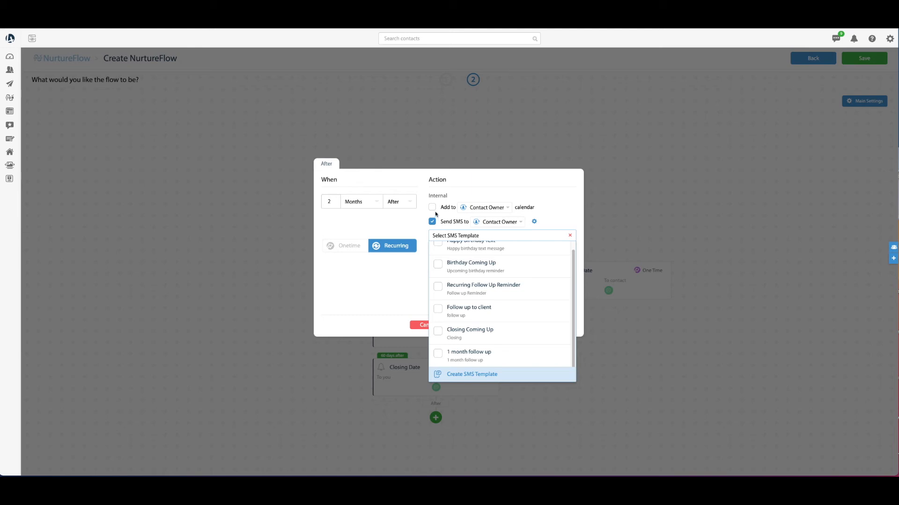
{"action": "left_click", "coordinate": [455, 228]}
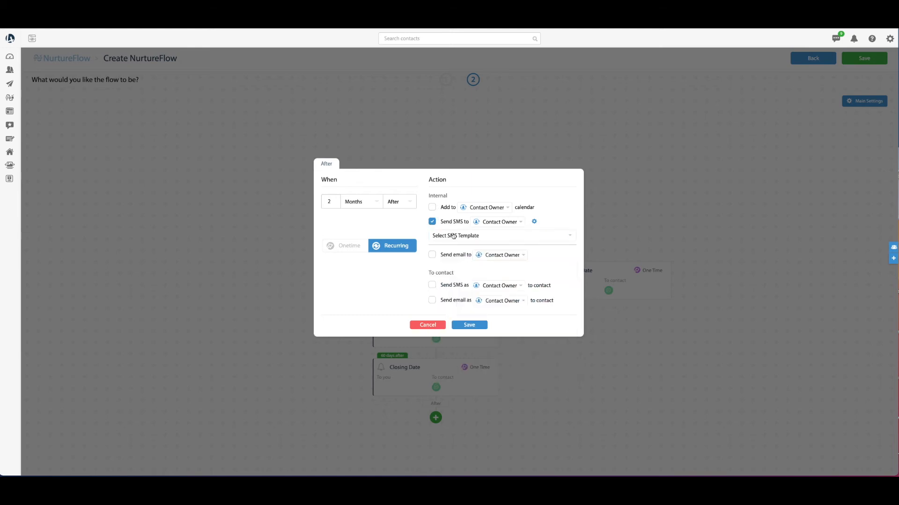
{"action": "left_click", "coordinate": [456, 237]}
{"action": "left_click", "coordinate": [456, 237]}
{"action": "left_click", "coordinate": [491, 237]}
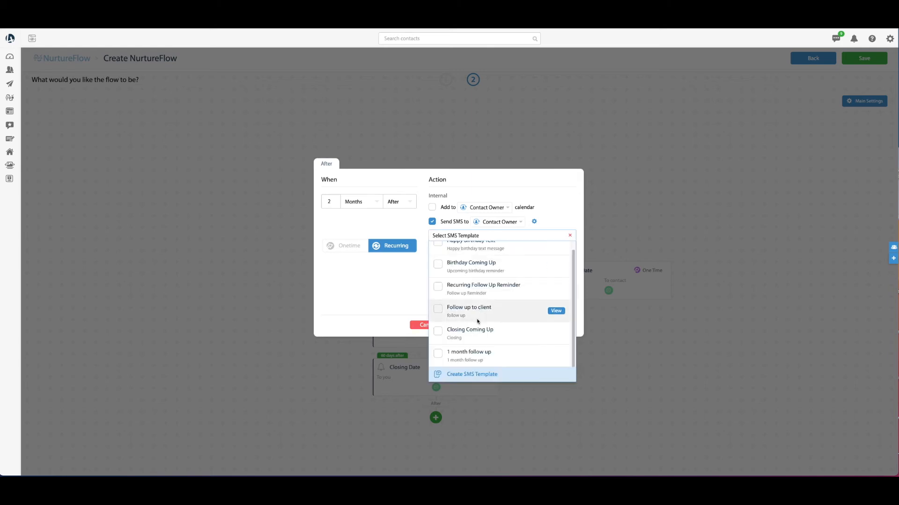
{"action": "scroll", "coordinate": [477, 323], "scroll_direction": "up", "scroll_amount": 1}
{"action": "scroll", "coordinate": [477, 318], "scroll_direction": "down", "scroll_amount": 1}
{"action": "scroll", "coordinate": [478, 351], "scroll_direction": "up", "scroll_amount": 1}
{"action": "scroll", "coordinate": [485, 319], "scroll_direction": "down", "scroll_amount": 1}
{"action": "left_click", "coordinate": [438, 309]}
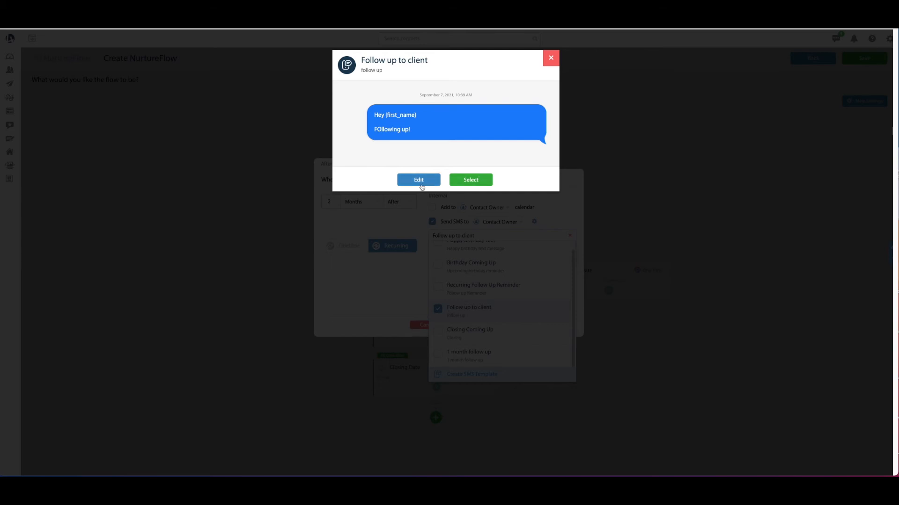
{"action": "left_click", "coordinate": [419, 181]}
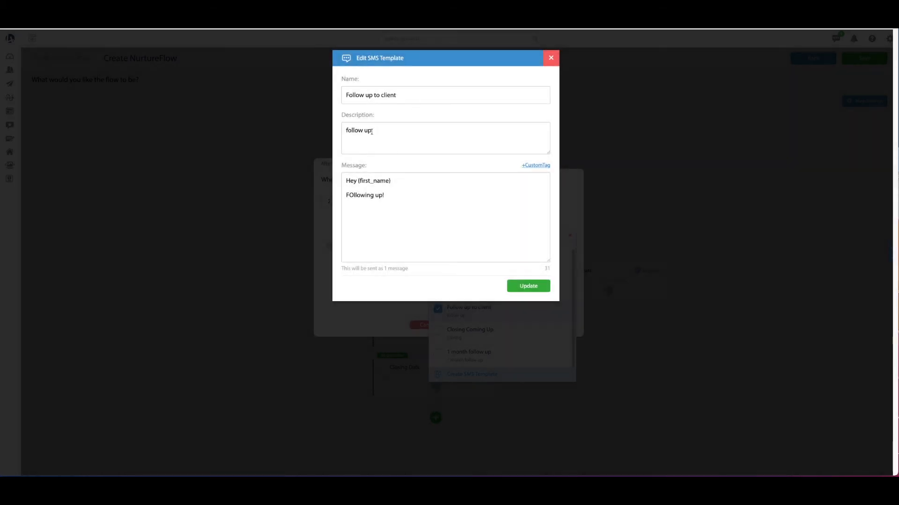
Rename the SMS template "Follow up" and set its description to "Internal"
{"action": "left_click_drag", "start_coordinate": [381, 129], "coordinate": [317, 127]}
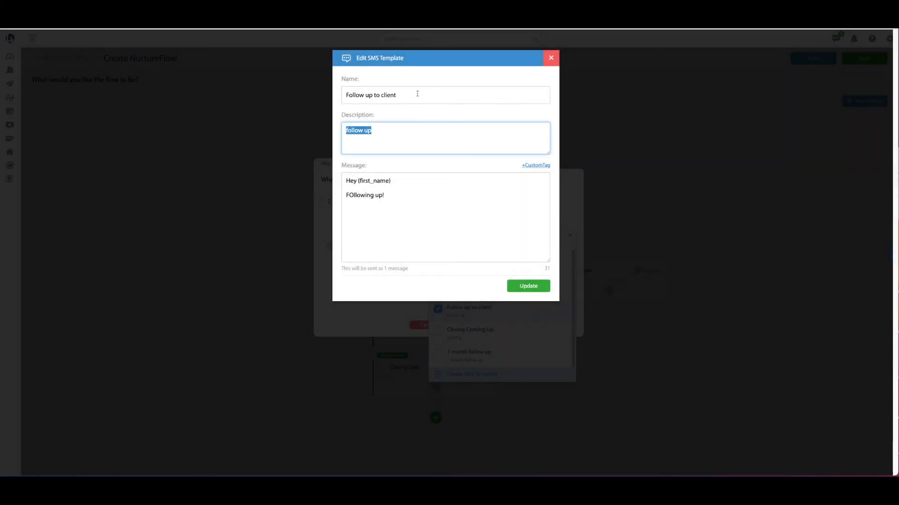
{"action": "left_click_drag", "start_coordinate": [405, 96], "coordinate": [322, 94]}
{"action": "type", "text": "F"}
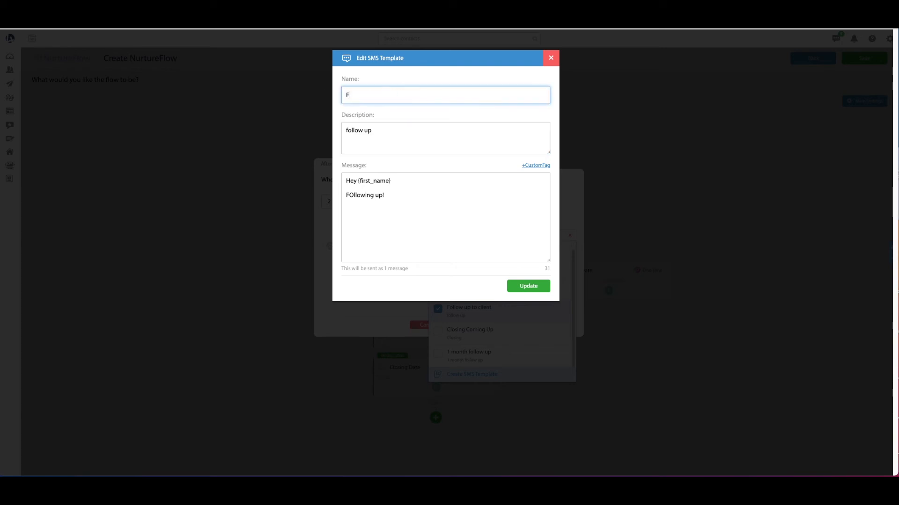
{"action": "type", "text": "ollow up"}
{"action": "key", "text": "Tab"}
{"action": "left_click", "coordinate": [427, 134]}
{"action": "double_click", "coordinate": [427, 135]}
{"action": "key", "text": "super+a"}
{"action": "type", "text": "Internal"}
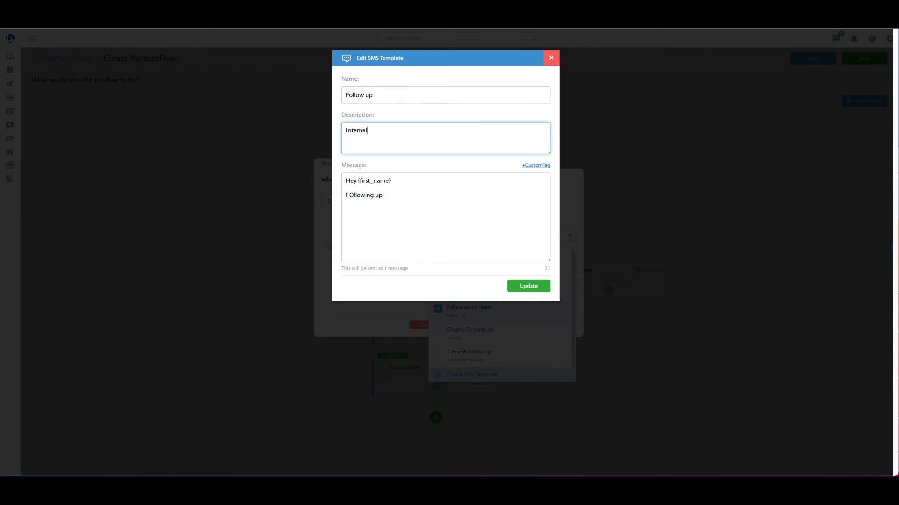
Replace the template message with "Follow up with {first_name} {last_name}", inserting both names as custom tags, and update the template
{"action": "left_click_drag", "start_coordinate": [429, 203], "coordinate": [315, 175]}
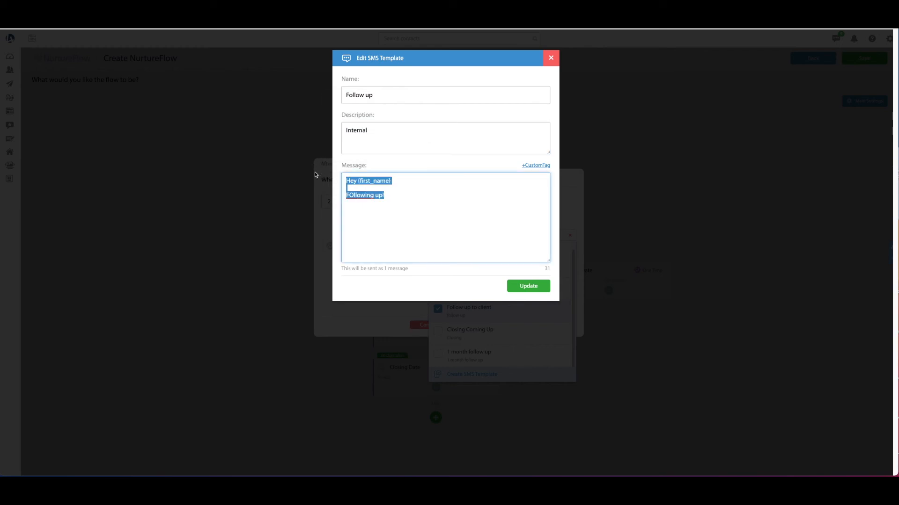
{"action": "type", "text": "Follow"}
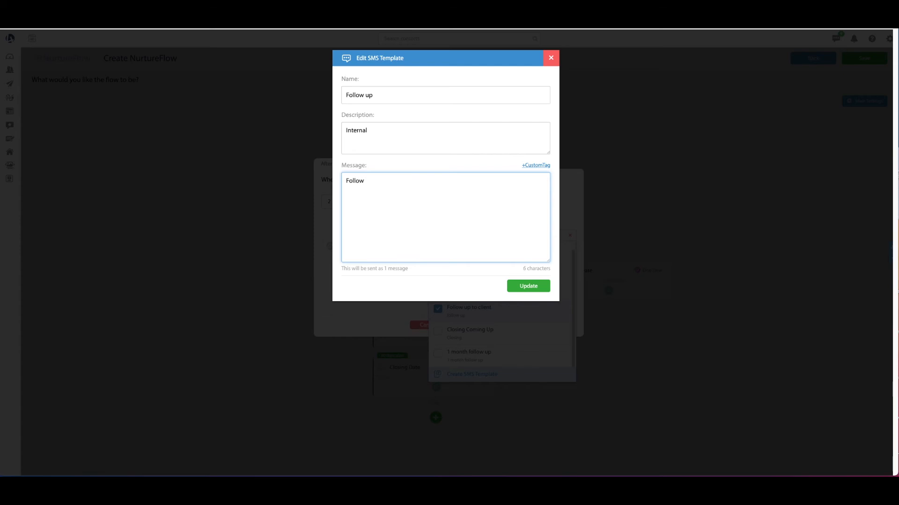
{"action": "type", "text": " up with"}
{"action": "left_click", "coordinate": [537, 165]}
{"action": "type", "text": "first"}
{"action": "left_click", "coordinate": [482, 200]}
{"action": "left_click", "coordinate": [538, 166]}
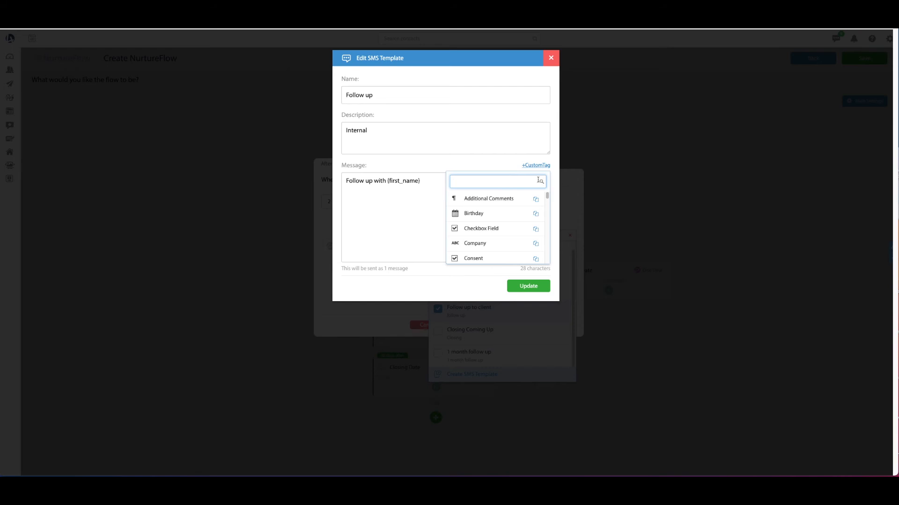
{"action": "type", "text": "last"}
{"action": "left_click", "coordinate": [475, 200]}
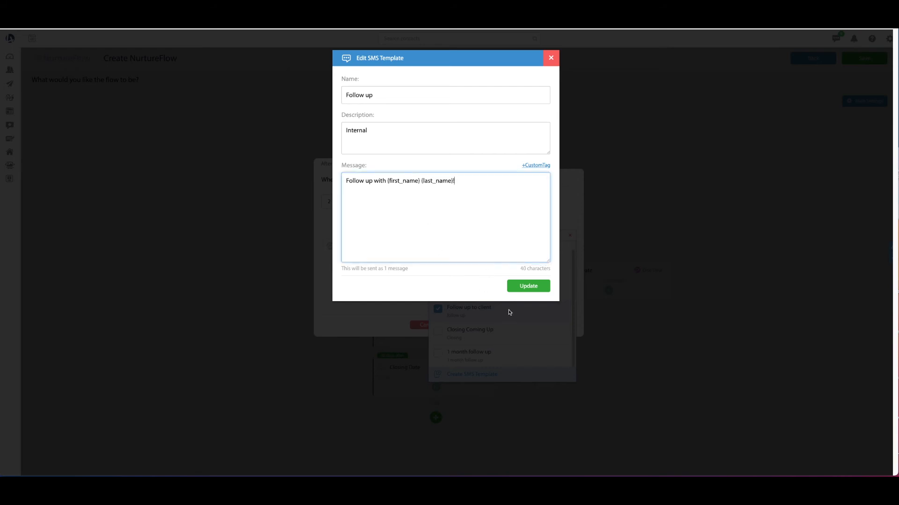
{"action": "left_click", "coordinate": [525, 290]}
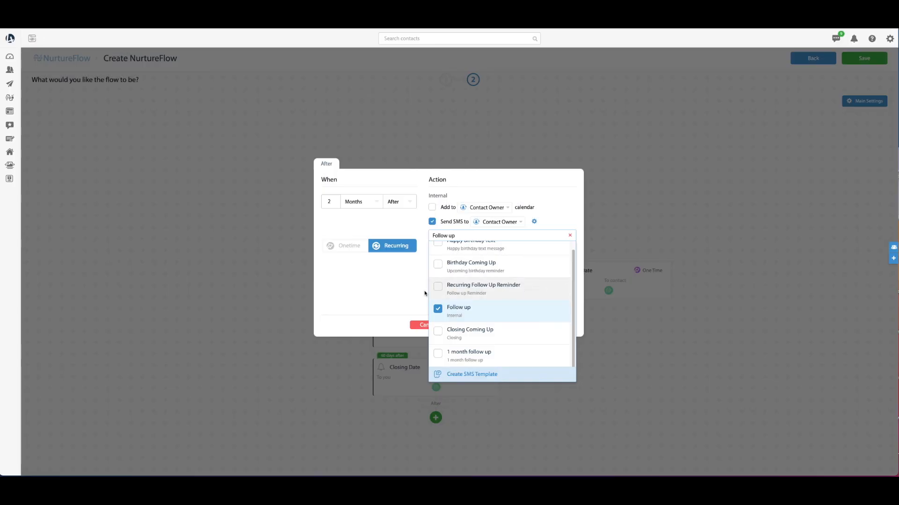
{"action": "left_click", "coordinate": [406, 283]}
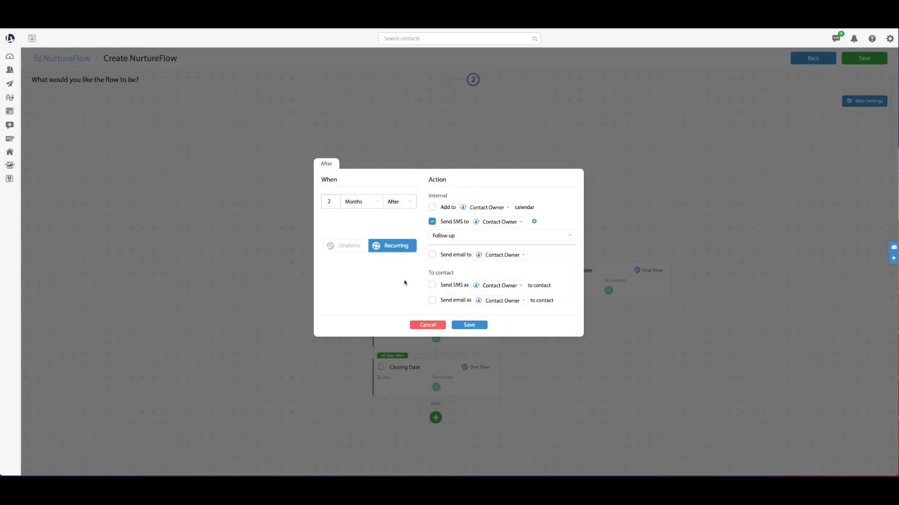
{"action": "left_click", "coordinate": [478, 237]}
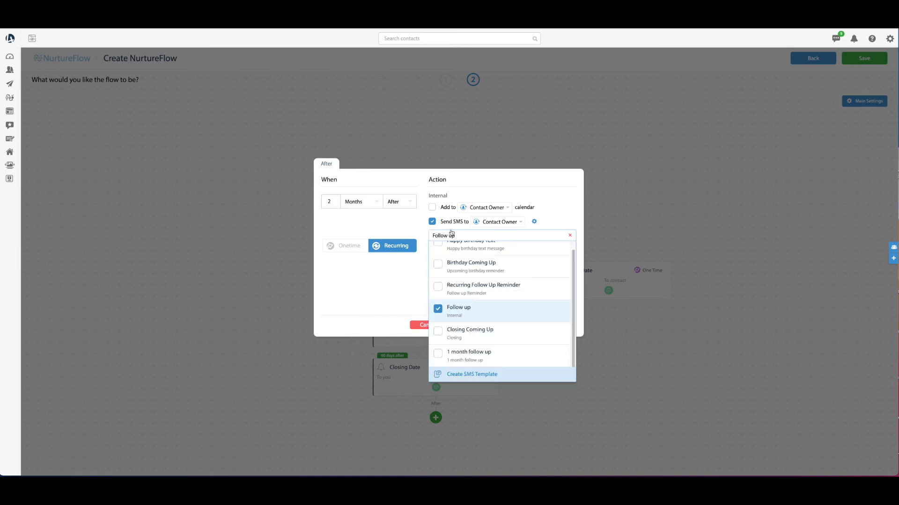
{"action": "left_click", "coordinate": [412, 225]}
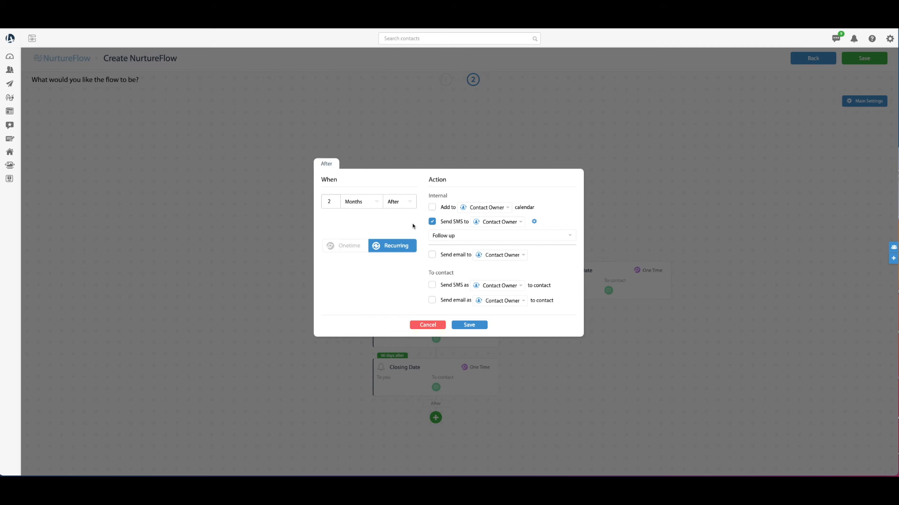
Add a Contact Owner calendar event to the recurring action, starting its name with "2 Month Follow up with"
{"action": "left_click", "coordinate": [432, 207]}
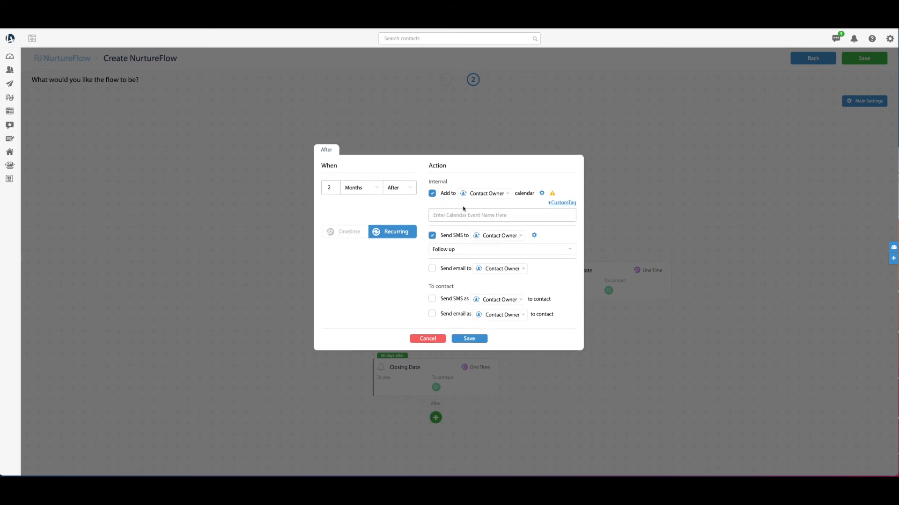
{"action": "left_click", "coordinate": [486, 216]}
{"action": "left_click", "coordinate": [411, 206]}
{"action": "left_click", "coordinate": [470, 214]}
{"action": "type", "text": "2 Month"}
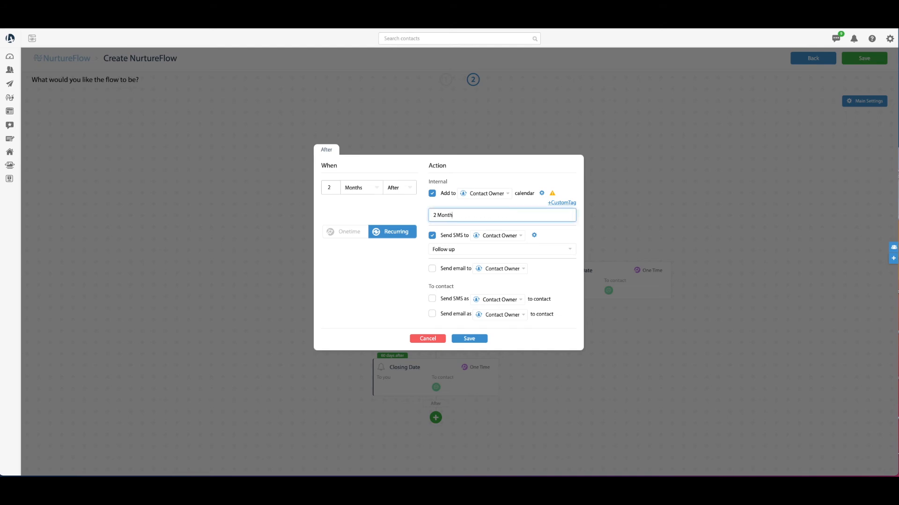
{"action": "type", "text": "s Follow up with"}
Complete the calendar event name with the First Name and Last Name custom tags
{"action": "left_click", "coordinate": [562, 203]}
{"action": "type", "text": "f"}
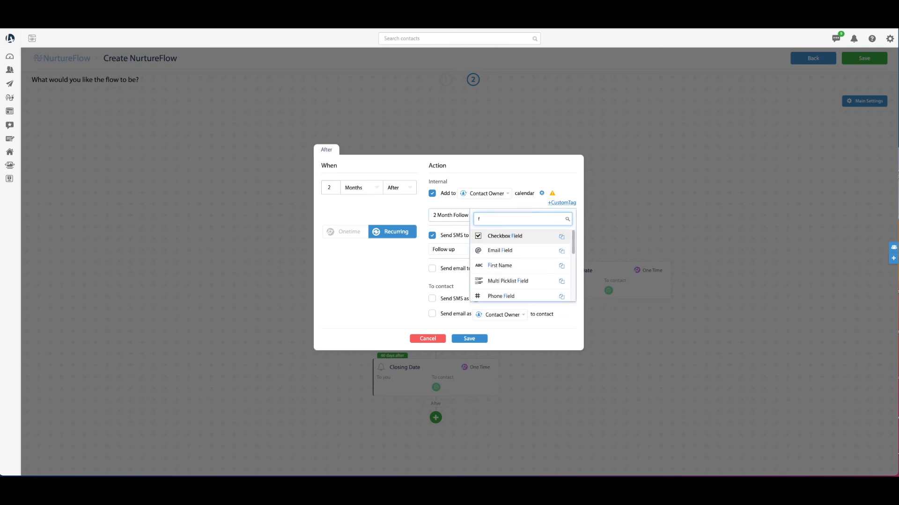
{"action": "left_click", "coordinate": [520, 265]}
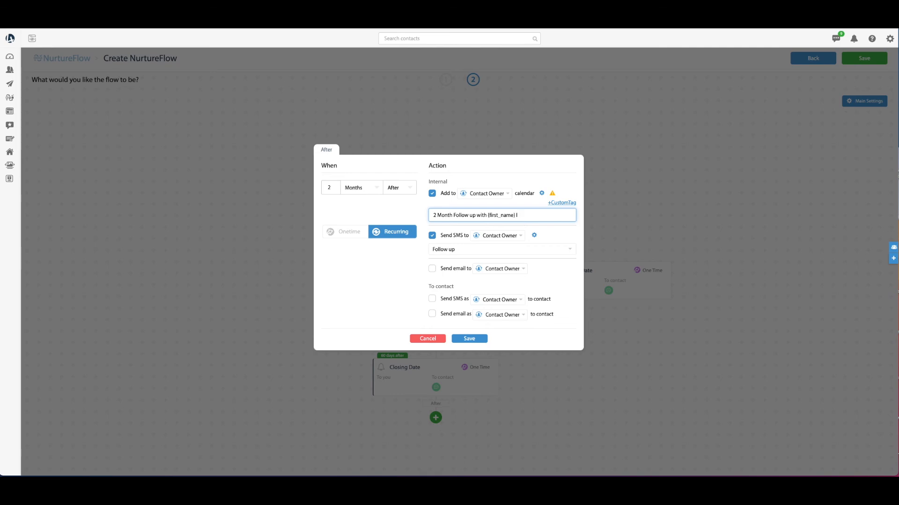
{"action": "left_click", "coordinate": [558, 203]}
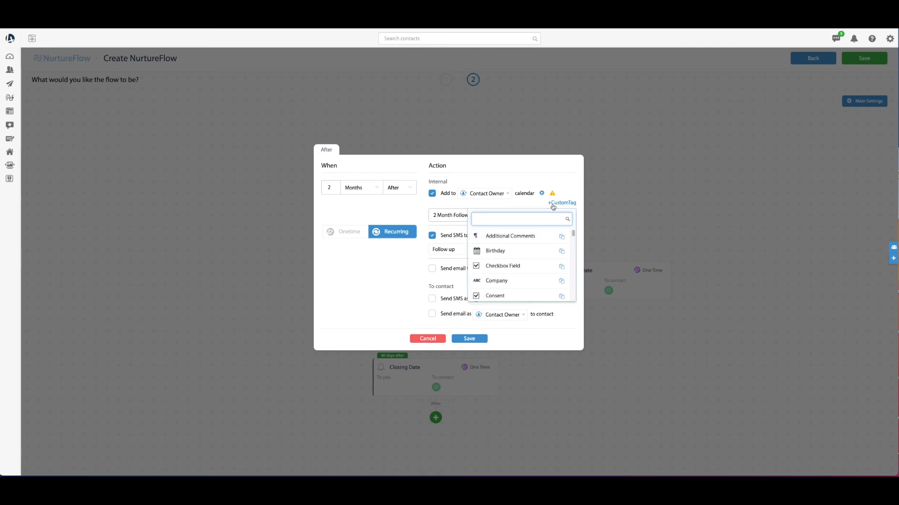
{"action": "type", "text": "last"}
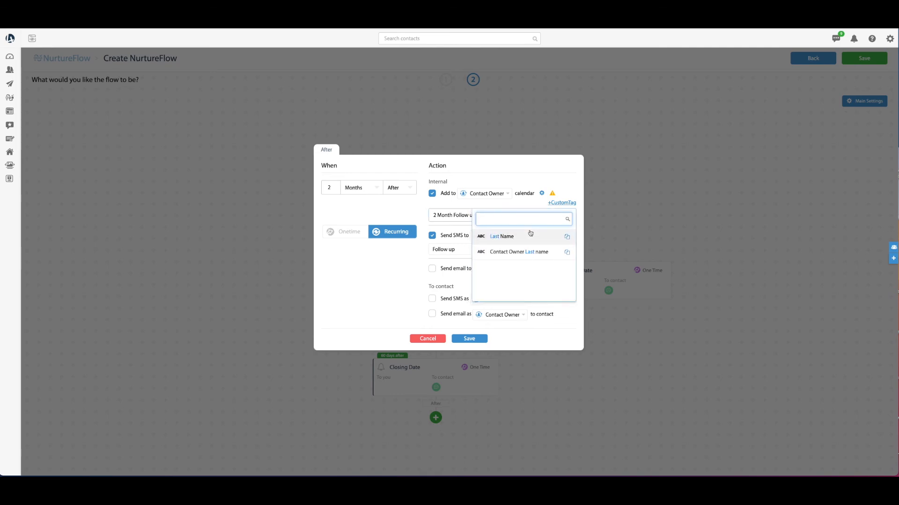
{"action": "left_click", "coordinate": [531, 233]}
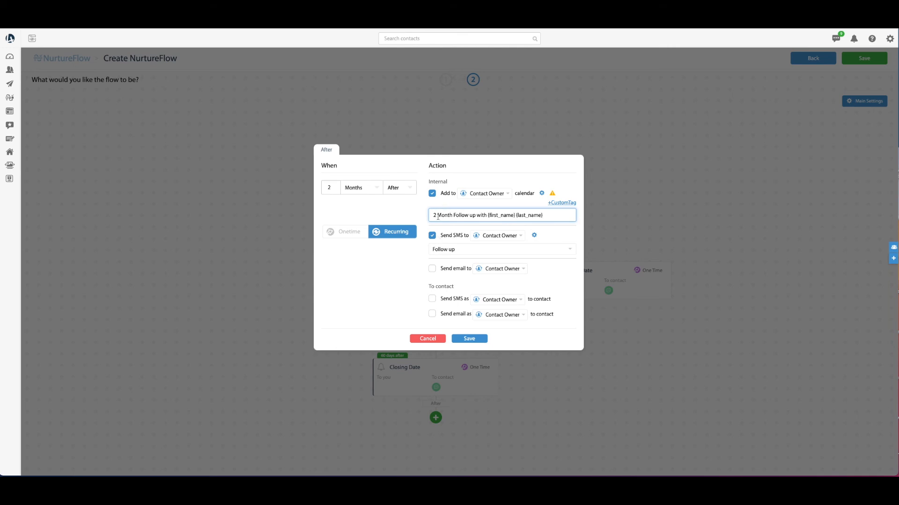
{"action": "left_click", "coordinate": [398, 216]}
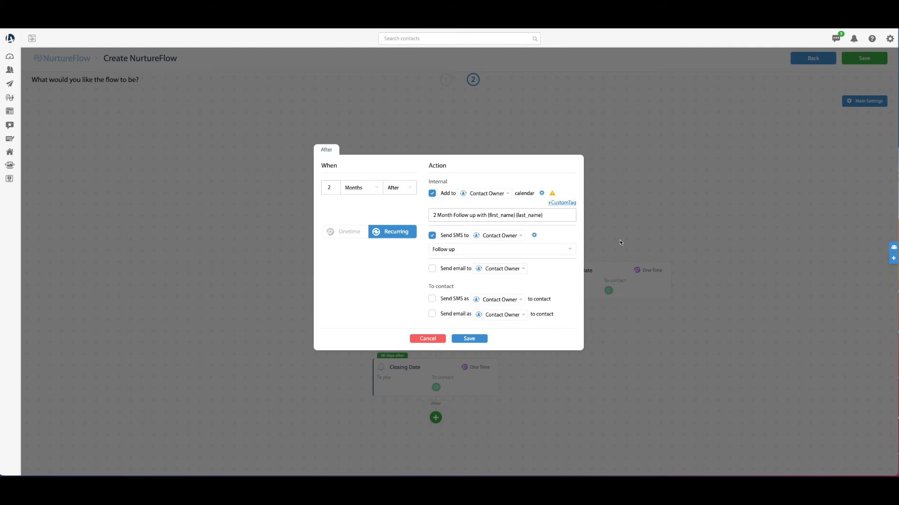
Save the recurring 2-months-after action with its calendar event and owner SMS
{"action": "left_click_drag", "start_coordinate": [559, 216], "coordinate": [432, 215]}
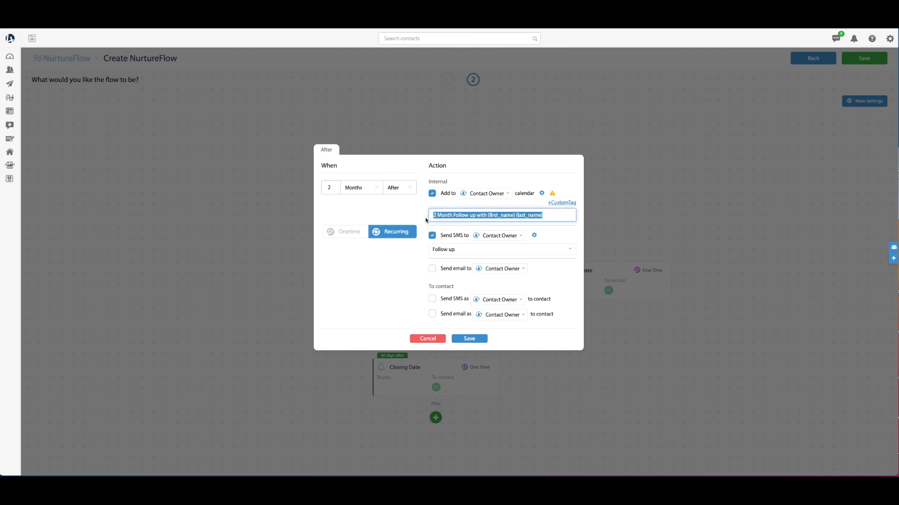
{"action": "left_click", "coordinate": [443, 216]}
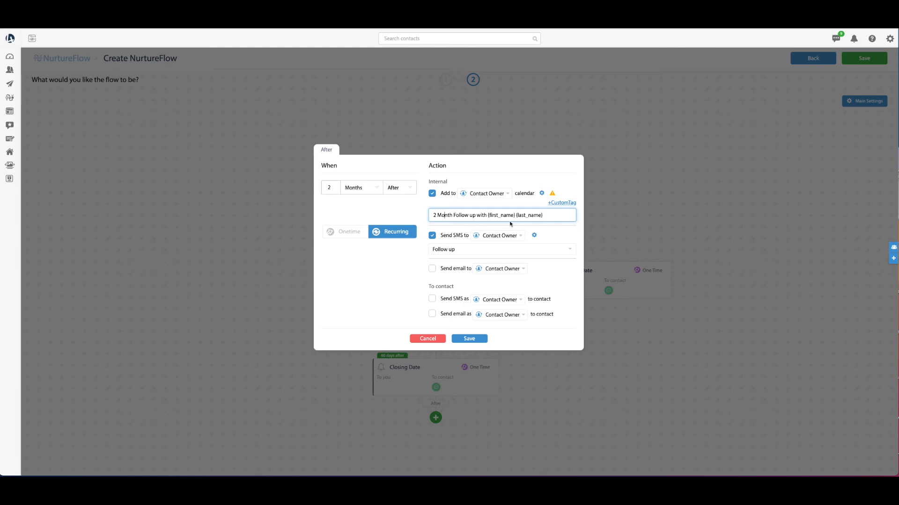
{"action": "left_click_drag", "start_coordinate": [559, 215], "coordinate": [425, 215]}
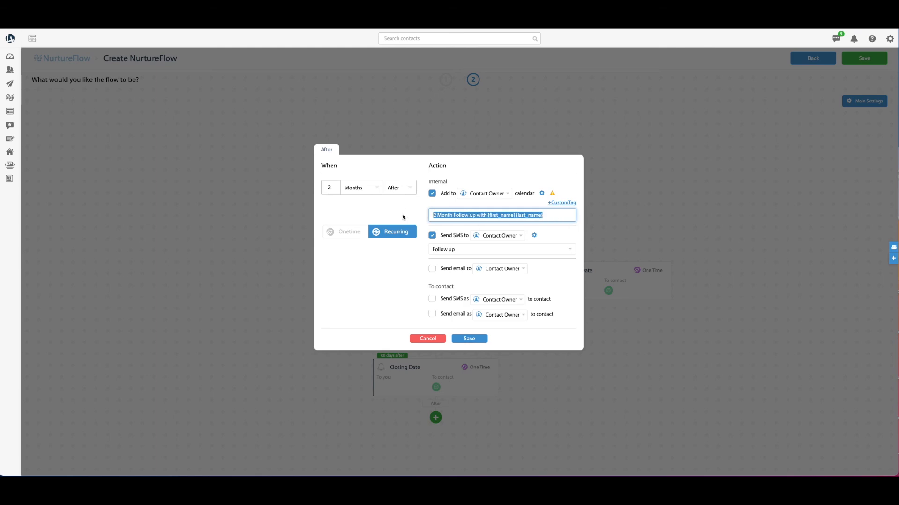
{"action": "left_click", "coordinate": [535, 215]}
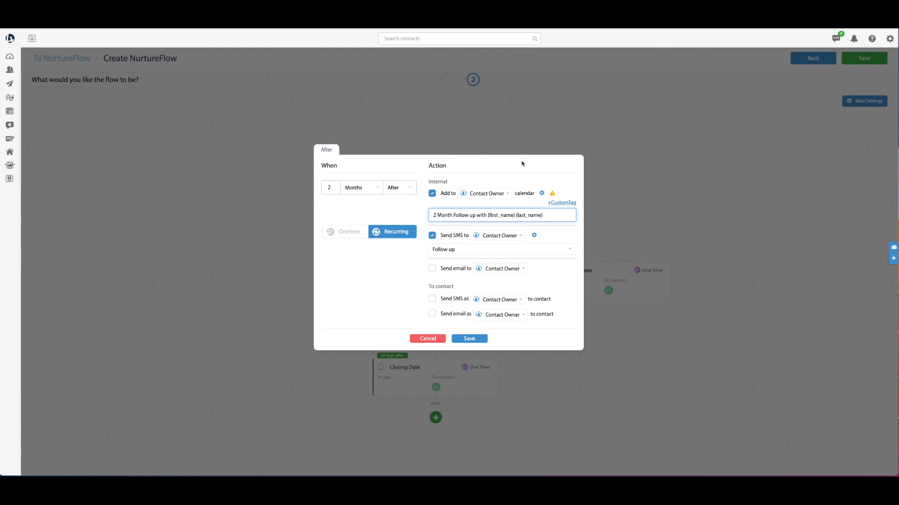
{"action": "left_click", "coordinate": [469, 339]}
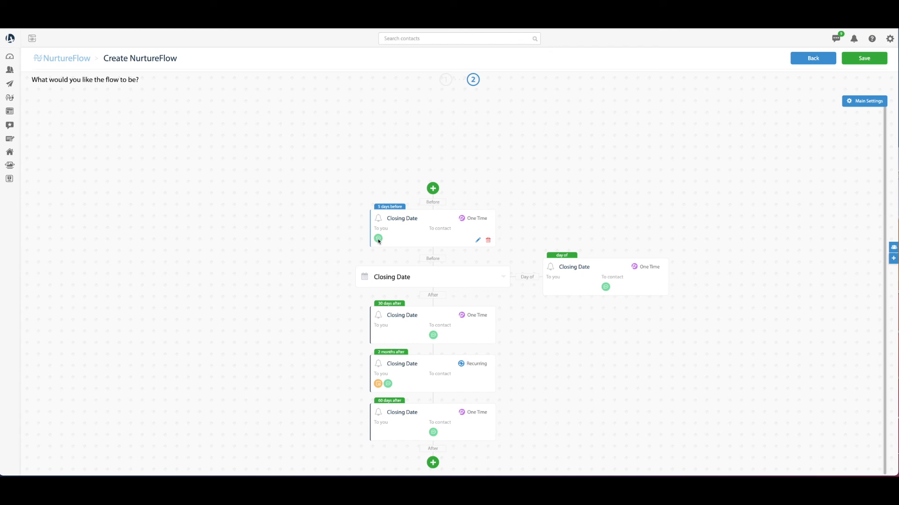
Save the NurtureFlow with the name "Closing Date Flow" and the description "New Story"
{"action": "mouse_move", "coordinate": [377, 239]}
{"action": "mouse_move", "coordinate": [379, 386]}
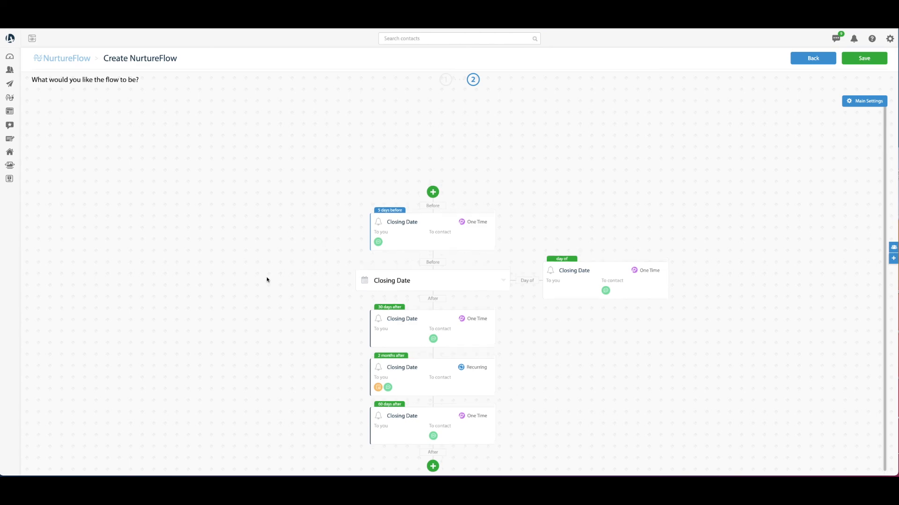
{"action": "left_click", "coordinate": [871, 64]}
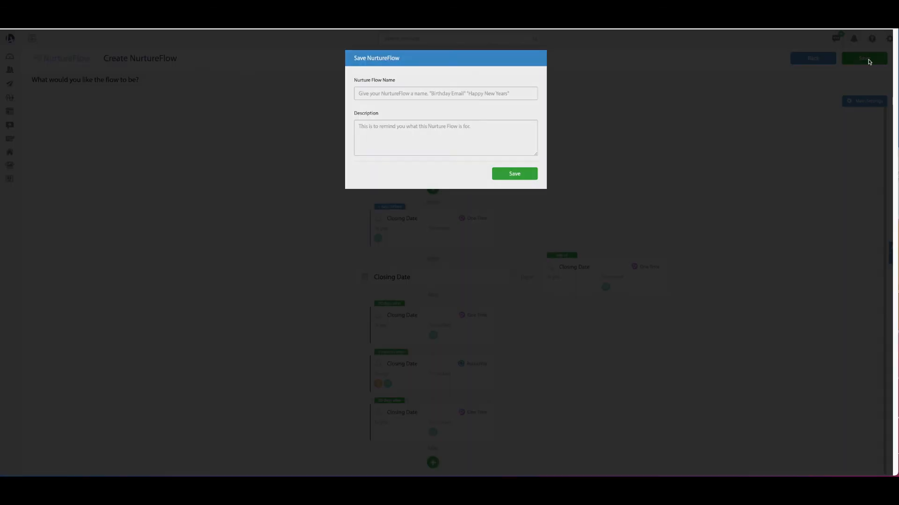
{"action": "left_click", "coordinate": [409, 94]}
{"action": "type", "text": "Closing Date"}
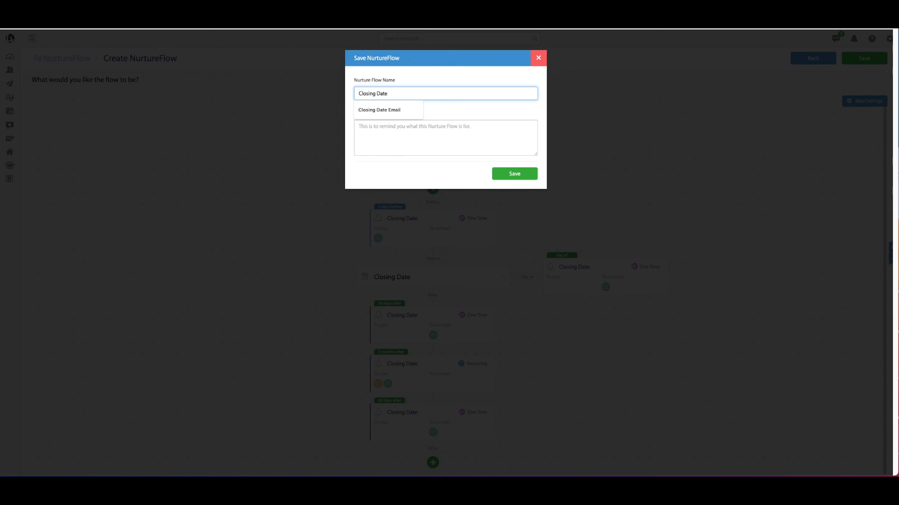
{"action": "type", "text": " Flow"}
{"action": "left_click", "coordinate": [424, 135]}
{"action": "type", "text": "New Story"}
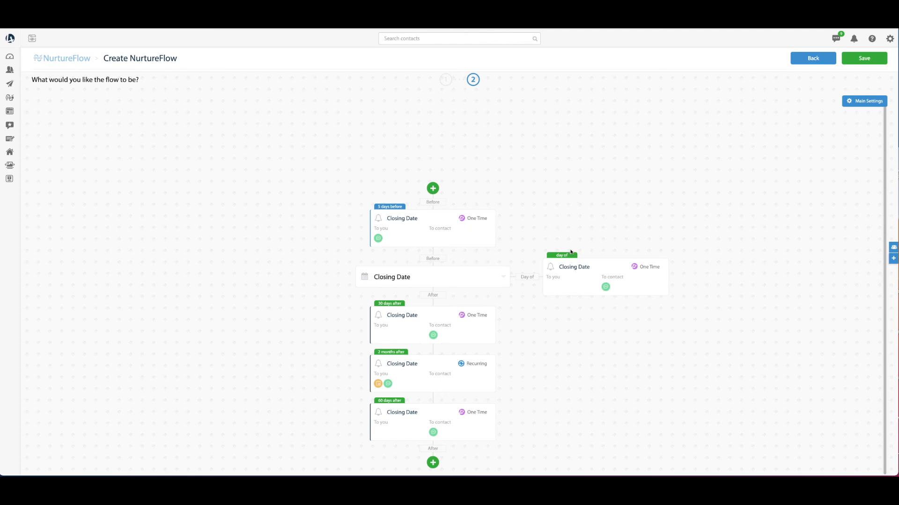
{"action": "mouse_move", "coordinate": [564, 267]}
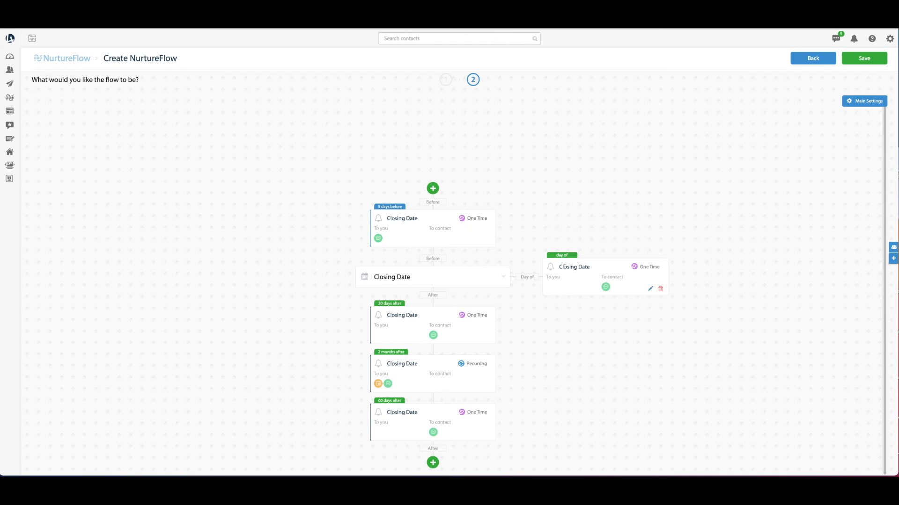